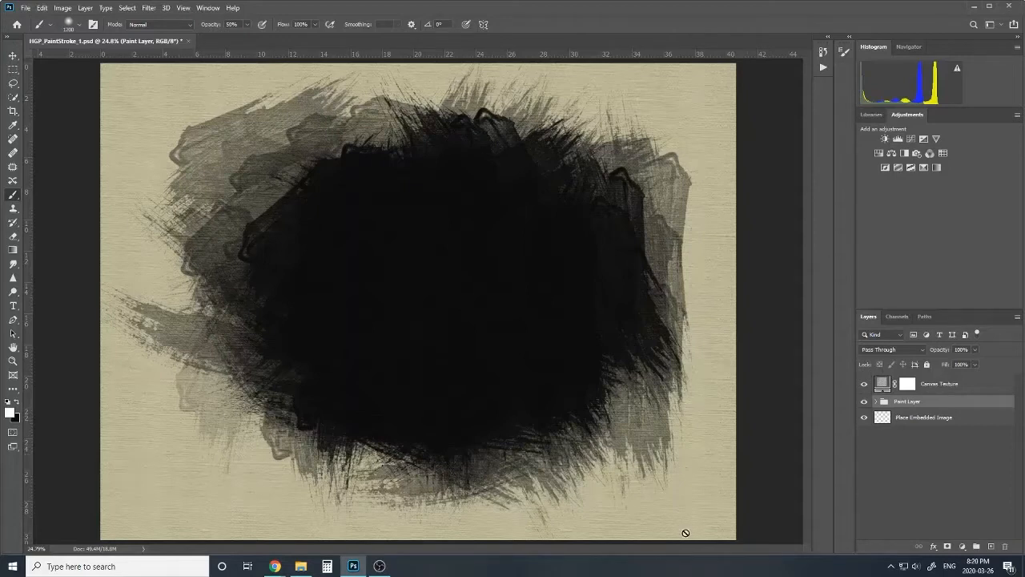
- Create a 16 × 12 inch, 300 ppi RGB document with a white background and add a blank layer above it
click(25, 8)
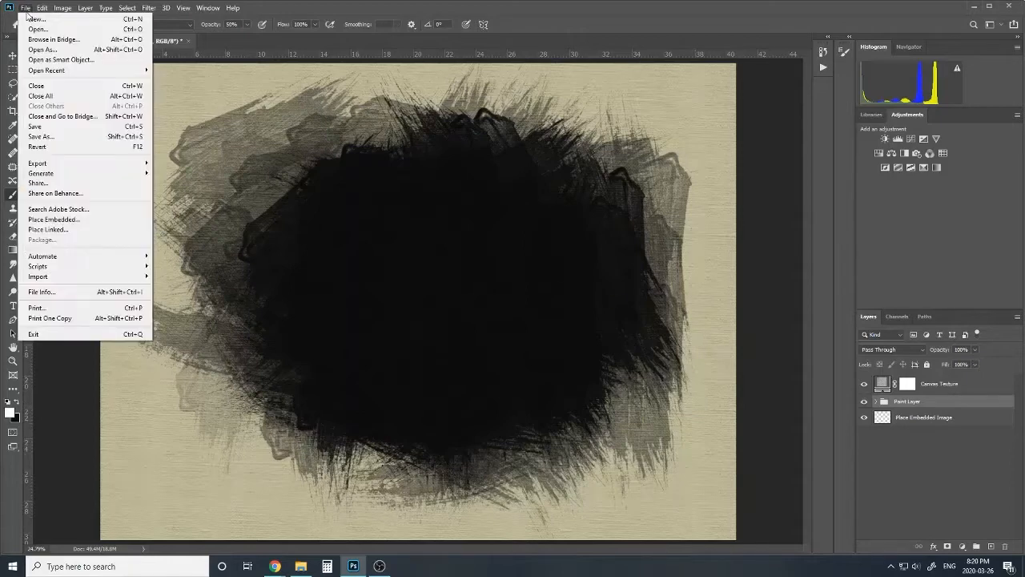
click(38, 18)
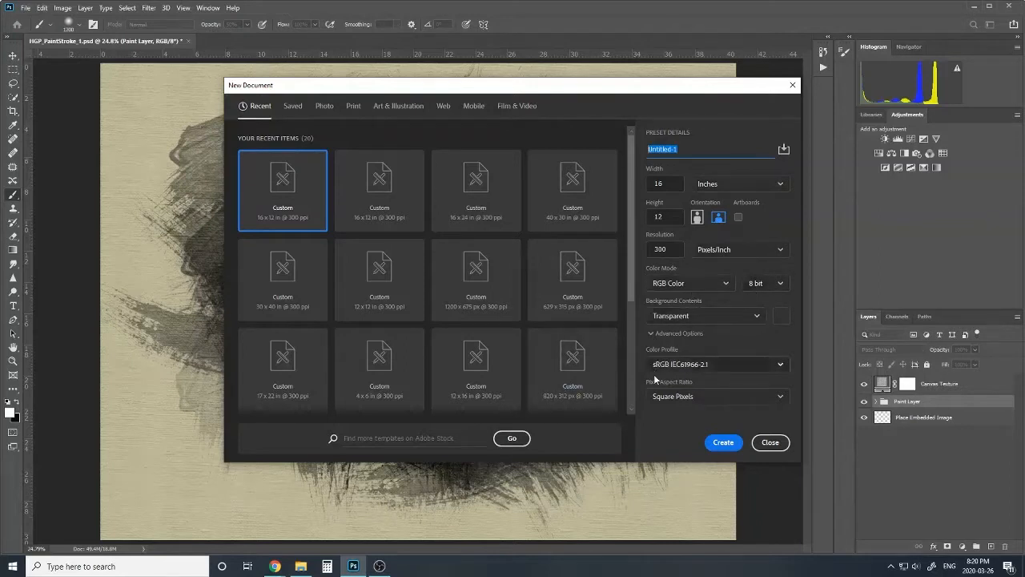
click(705, 316)
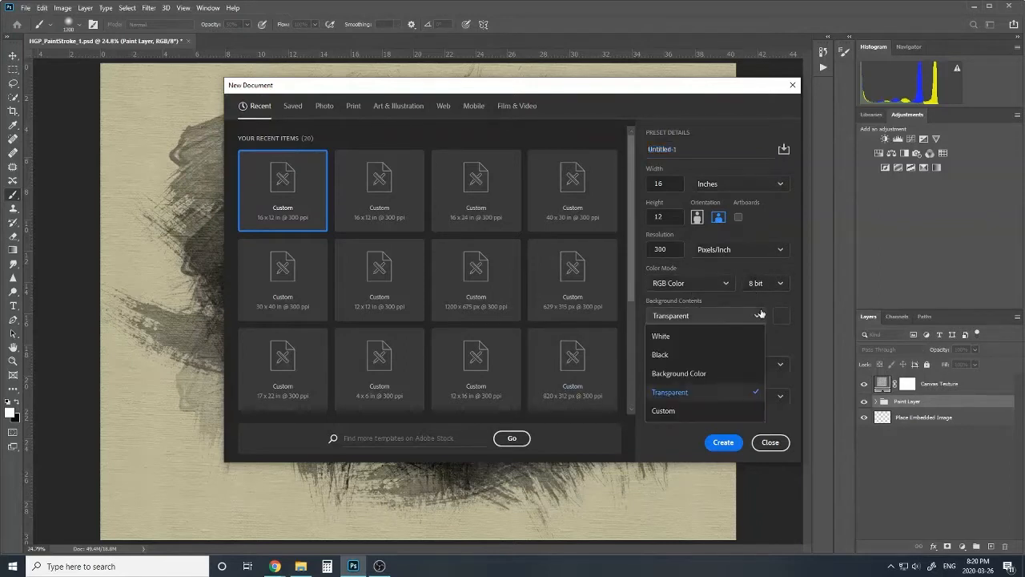
click(686, 333)
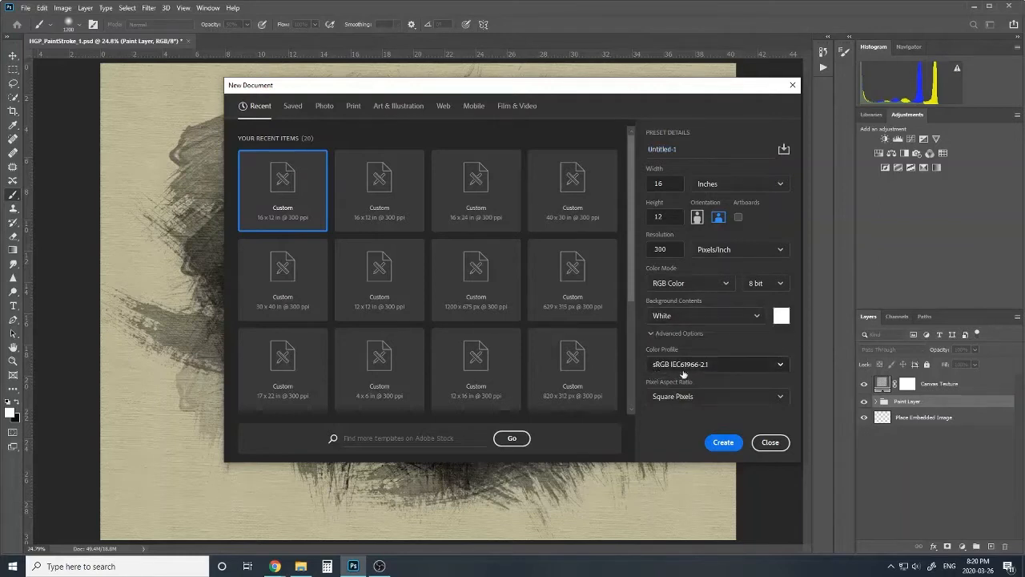
click(723, 443)
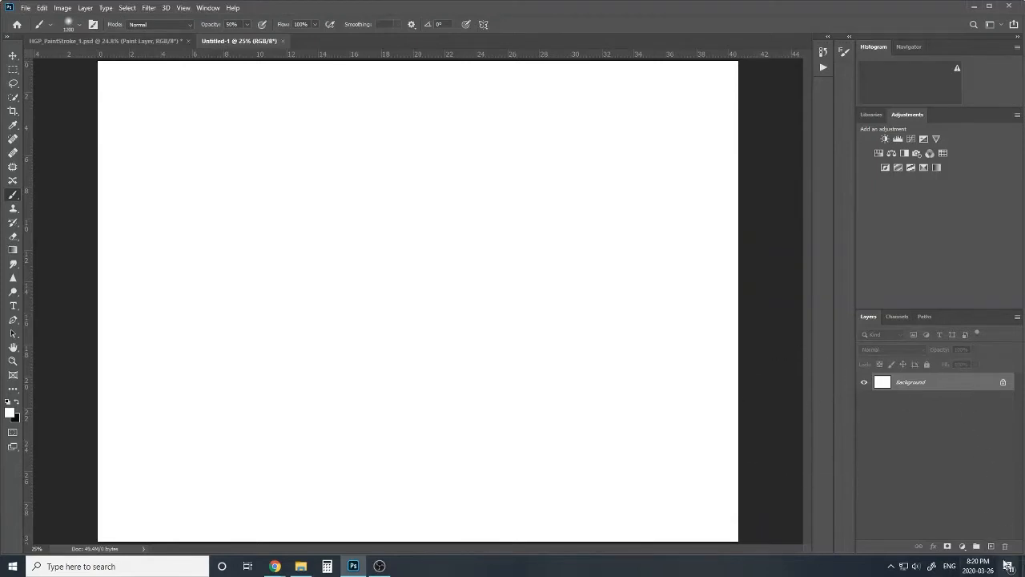
click(991, 546)
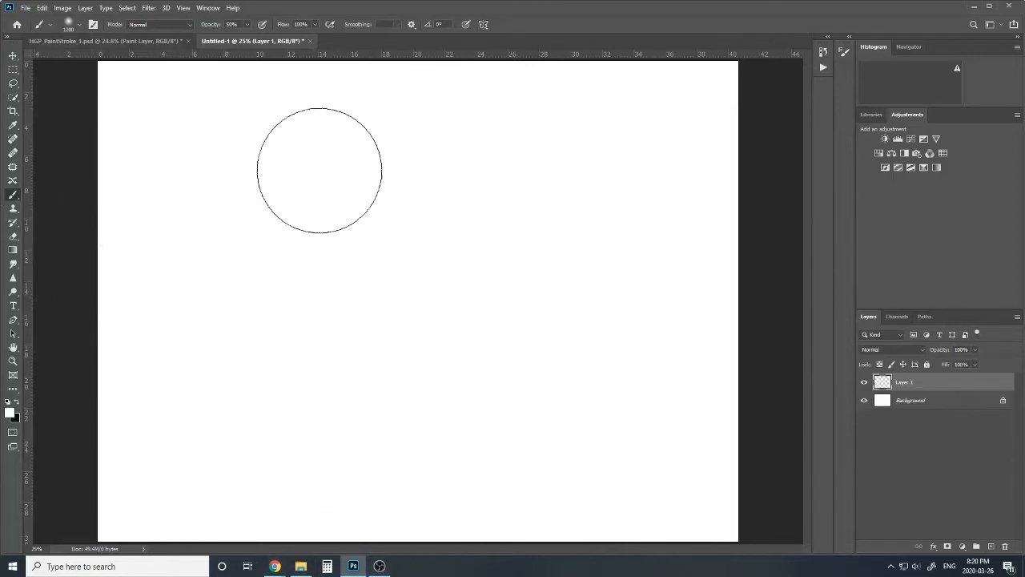
- Switch to Chrome and browse the free paint brush packs on Brusheezy
mouse_move(270, 568)
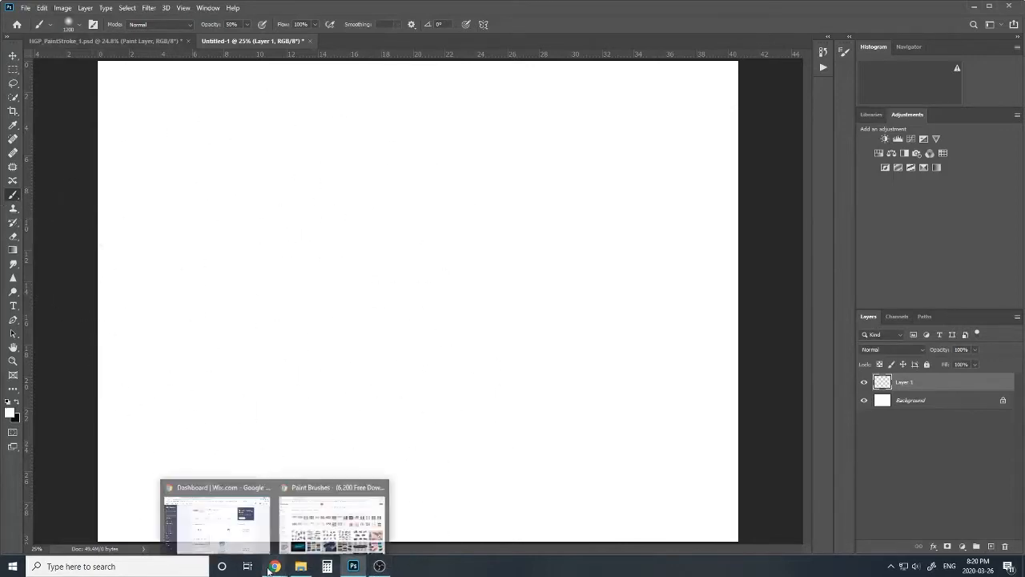
click(316, 492)
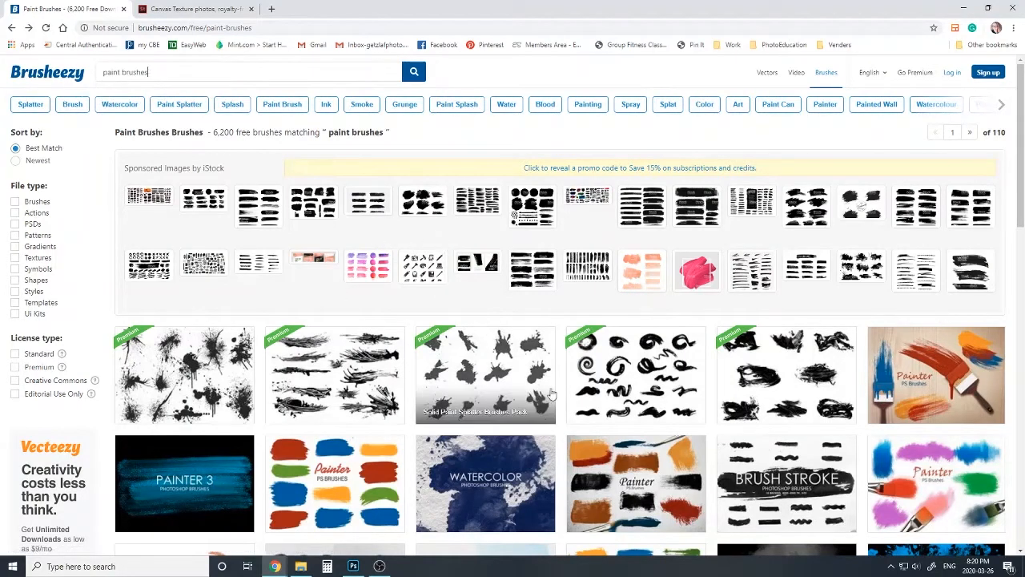
click(154, 73)
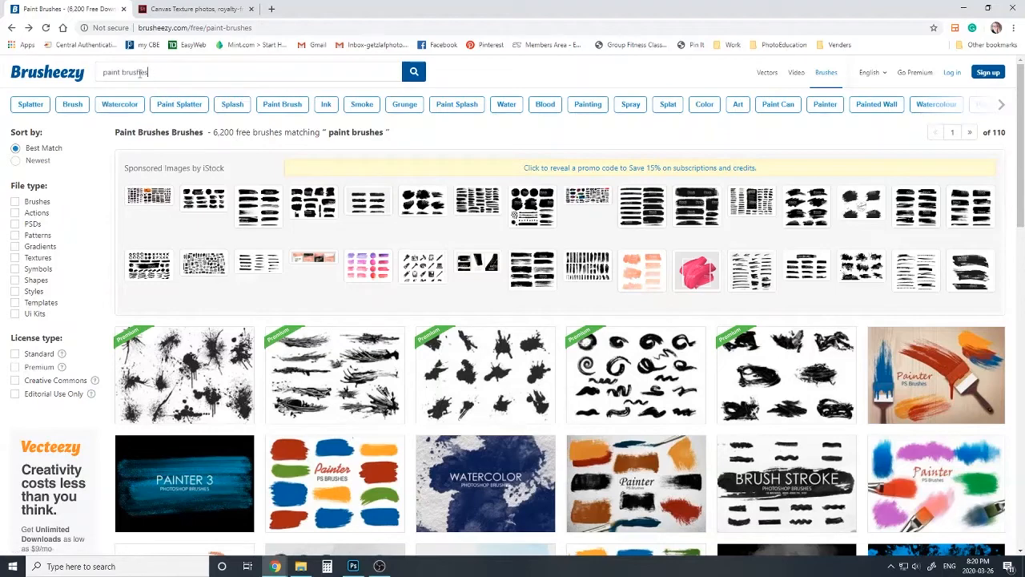
scroll(512, 376, down, 3)
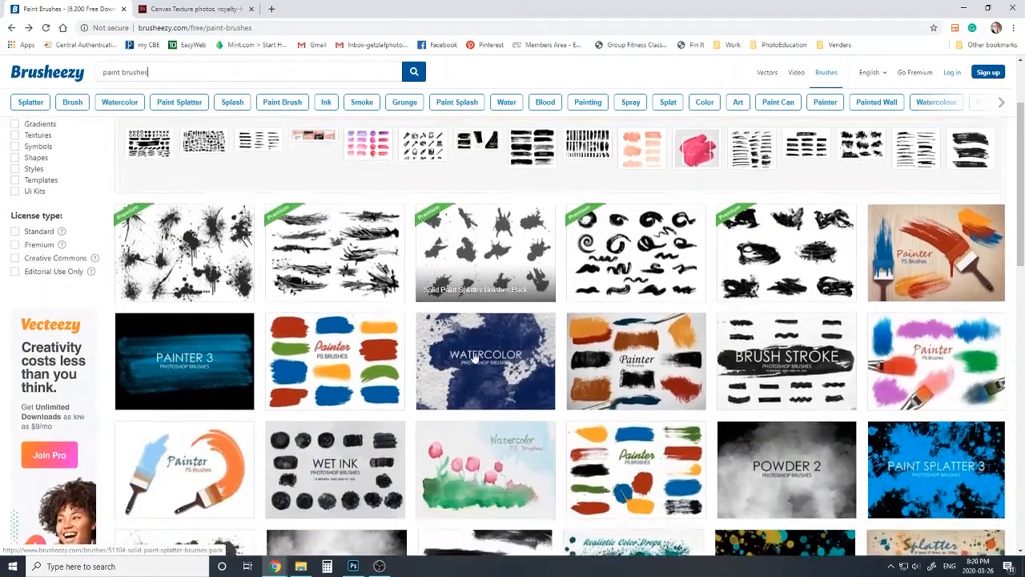
scroll(541, 378, down, 5)
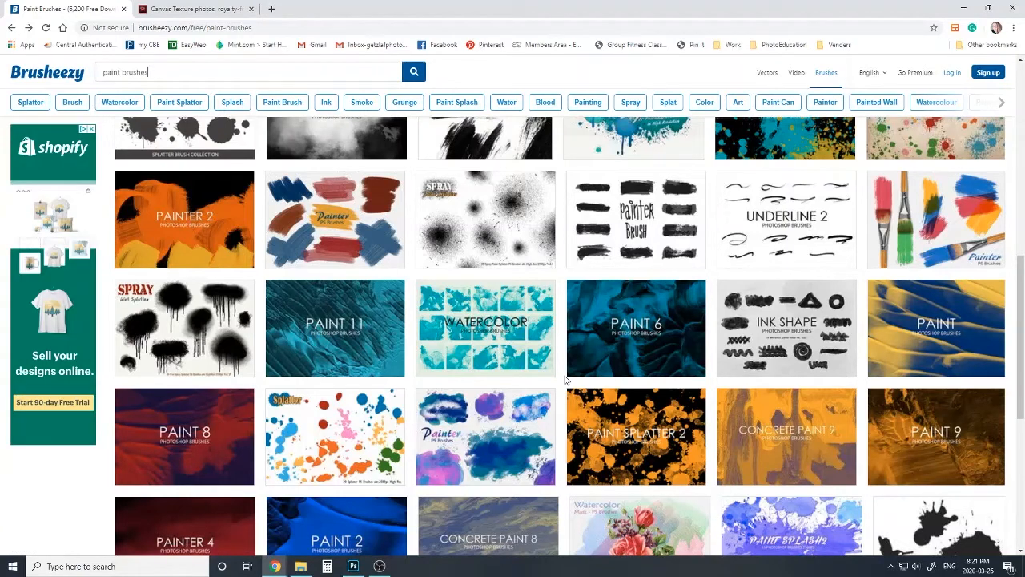
- View the natural linen canvas texture image in the Adobe Stock canvas texture results and return to Photoshop
click(177, 9)
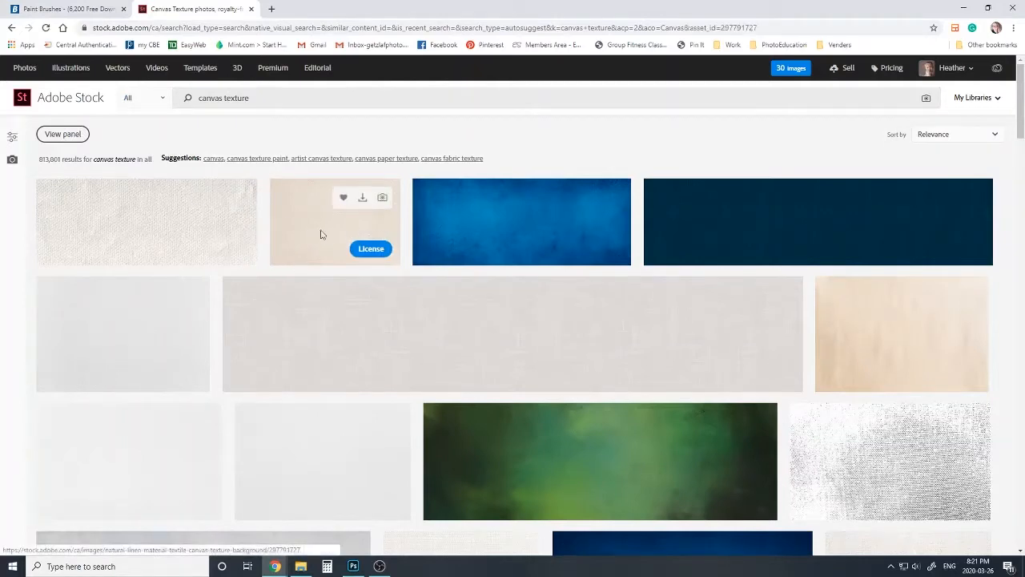
scroll(305, 260, down, 2)
click(303, 265)
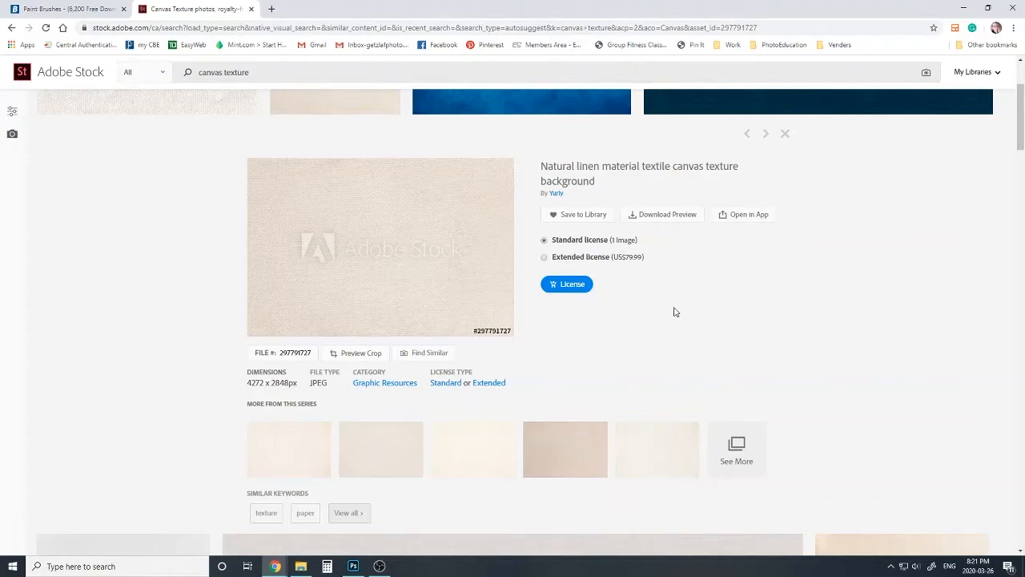
click(965, 8)
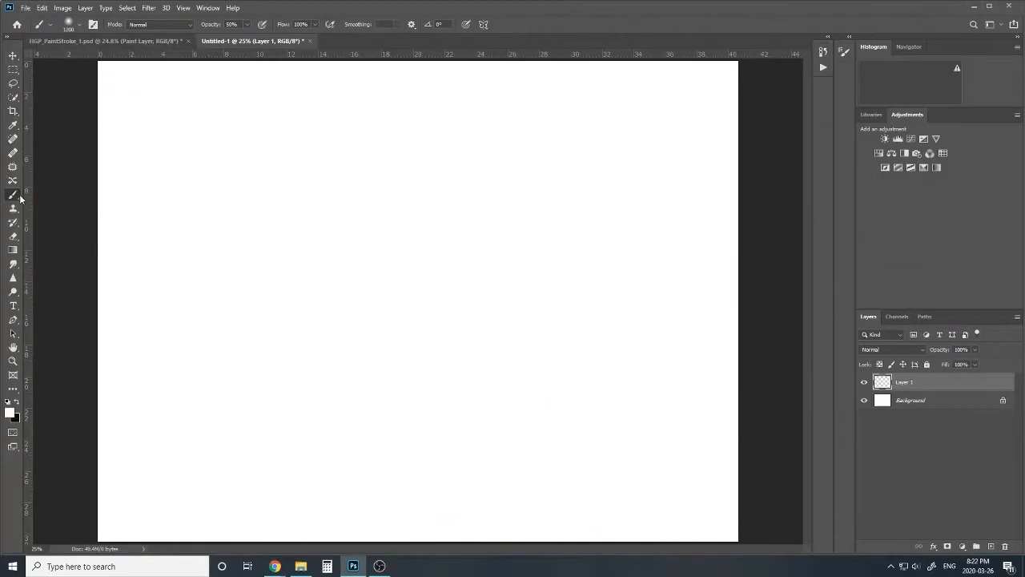
- Choose a brush from the 20 Paint Splash Brushes group and make black the foreground color
click(78, 26)
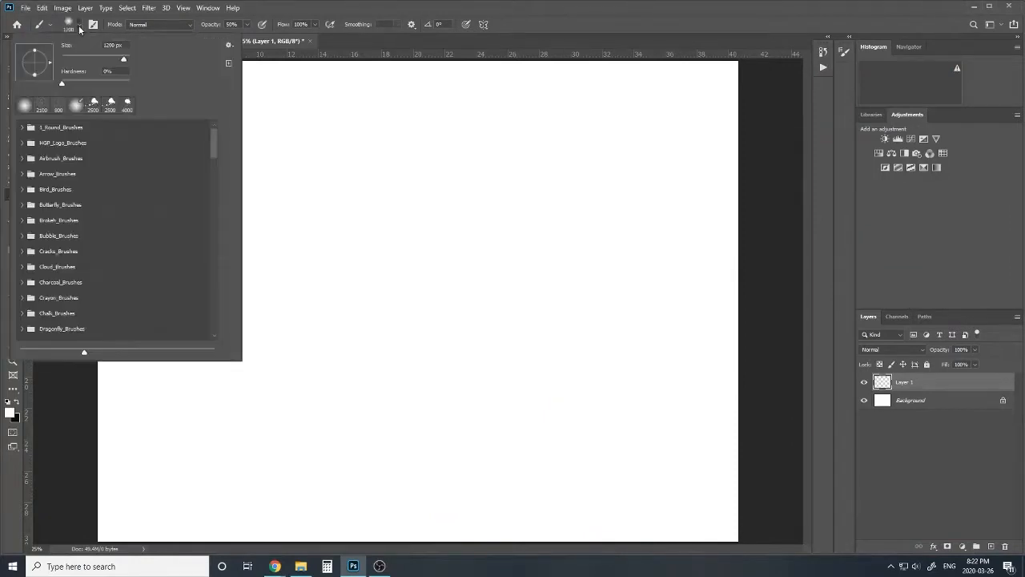
click(229, 46)
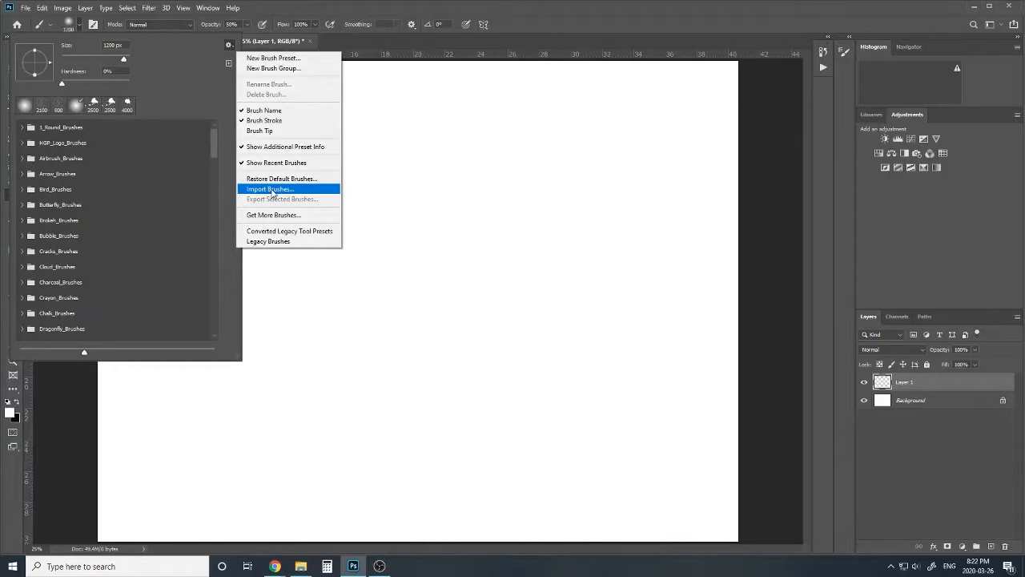
click(214, 150)
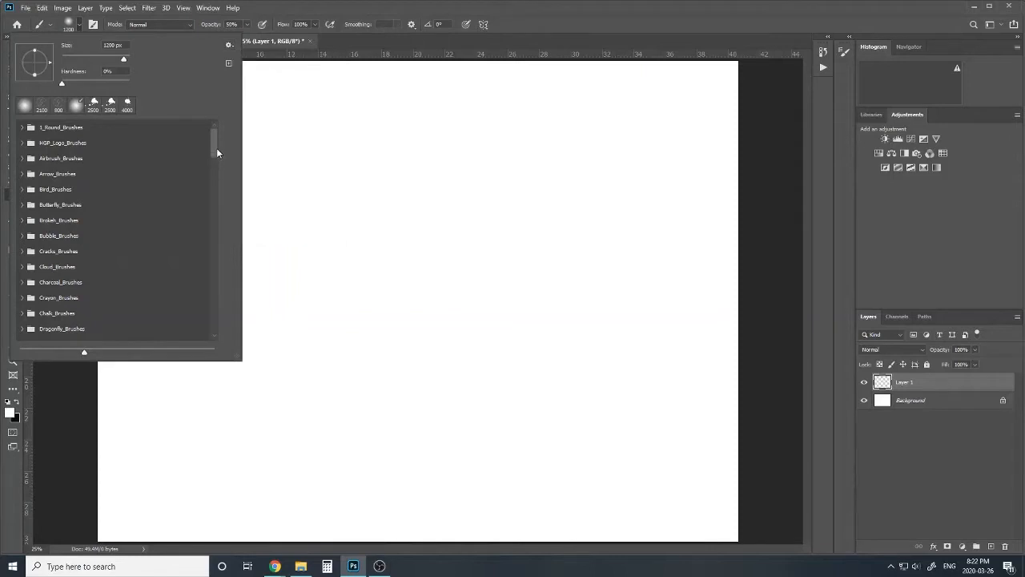
scroll(216, 152, down, 5)
drag(217, 172, 219, 213)
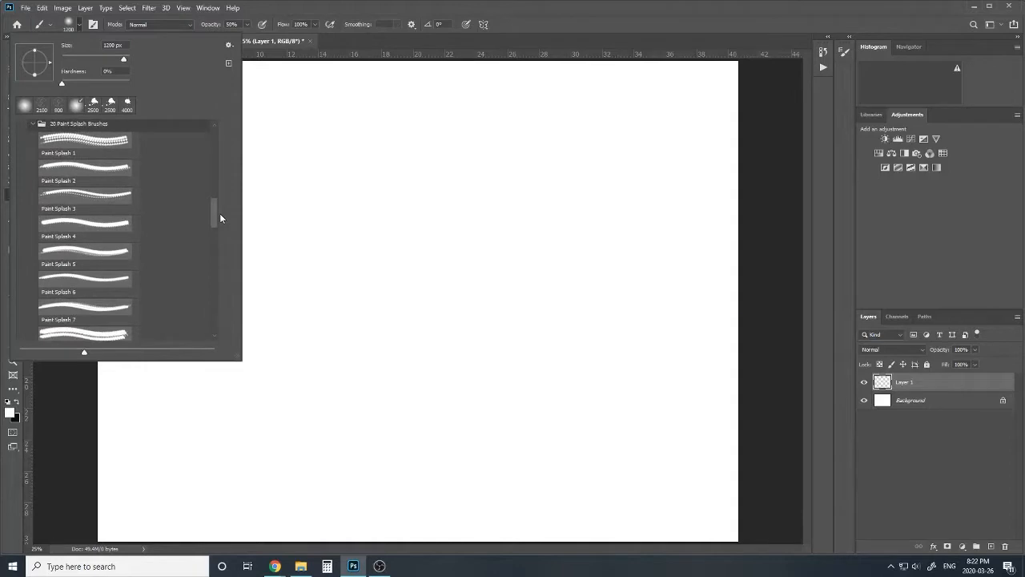
click(94, 138)
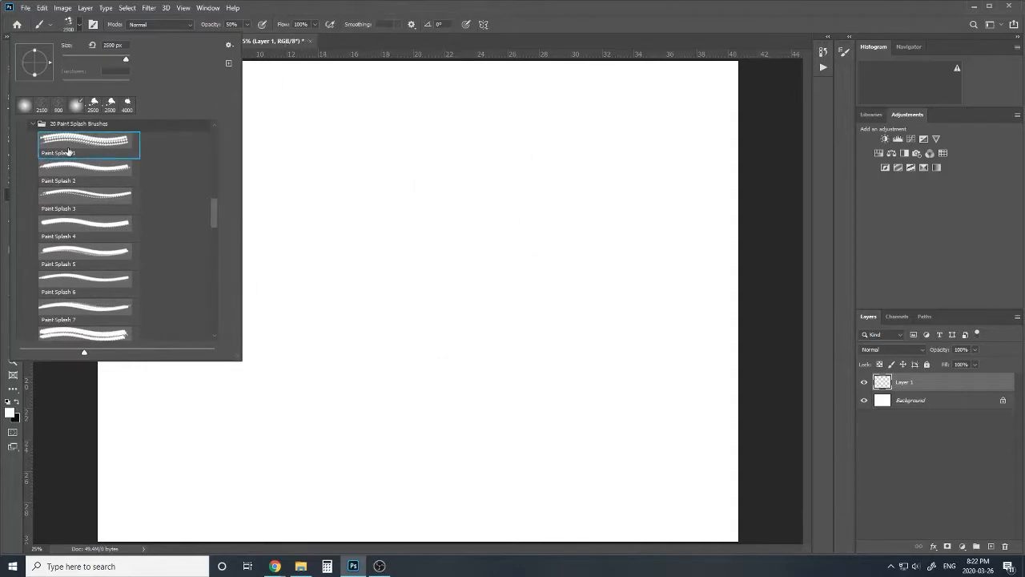
scroll(141, 231, down, 1)
click(85, 317)
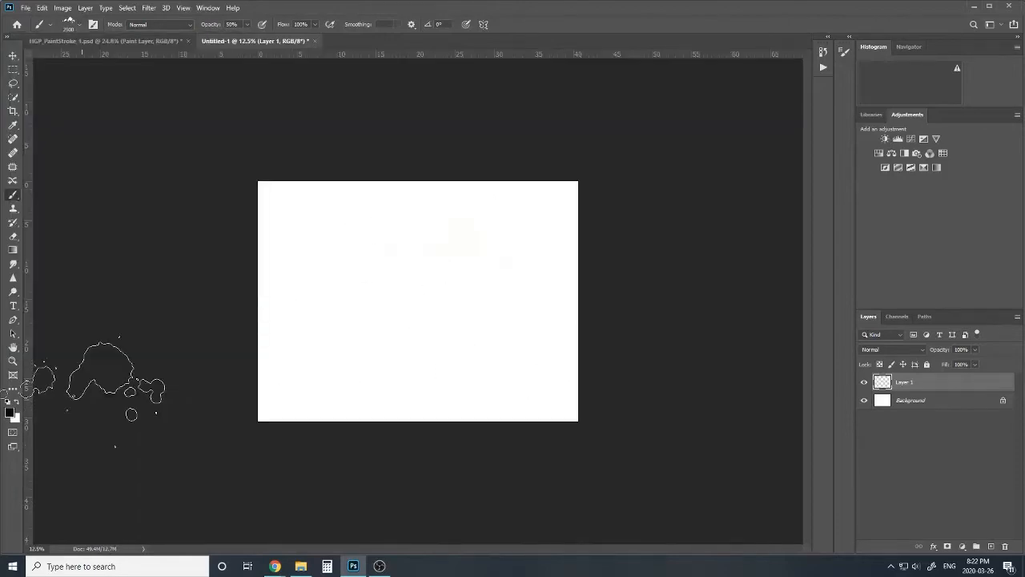
- Test the splash brush with overlapping dabs across the canvas, delete the painted layer and add a fresh blank one
click(427, 259)
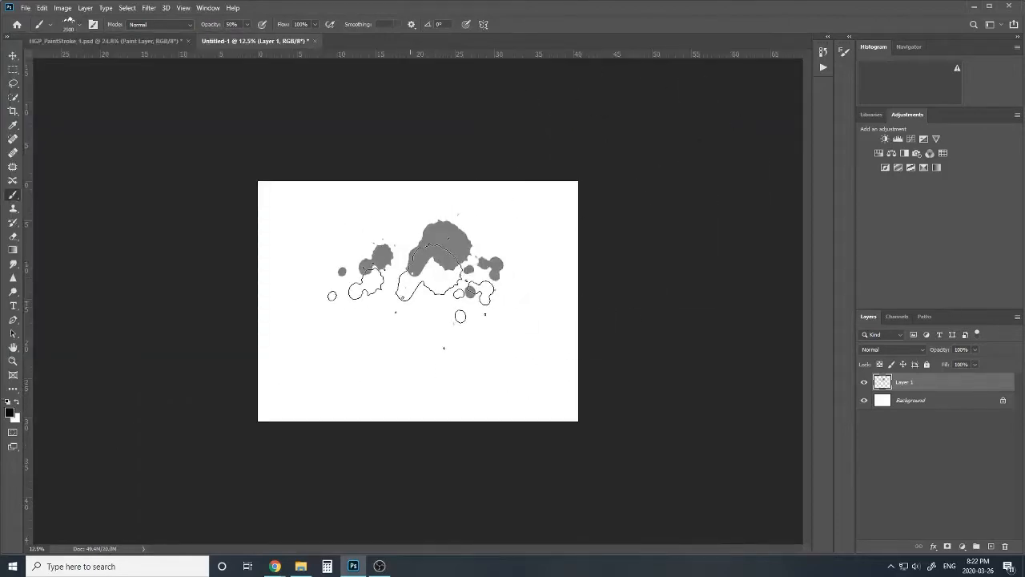
mouse_move(413, 281)
mouse_down()
mouse_move(395, 328)
mouse_move(477, 270)
mouse_move(454, 318)
mouse_move(407, 358)
mouse_move(386, 333)
mouse_move(370, 368)
mouse_move(320, 399)
mouse_move(348, 473)
mouse_move(364, 481)
mouse_move(404, 264)
mouse_up()
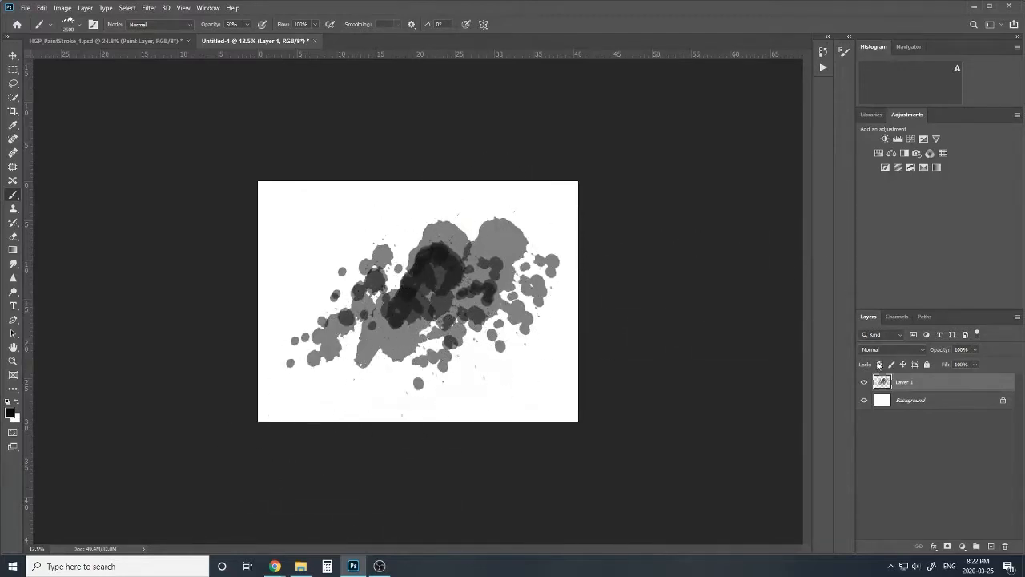
drag(944, 383, 1005, 545)
click(991, 545)
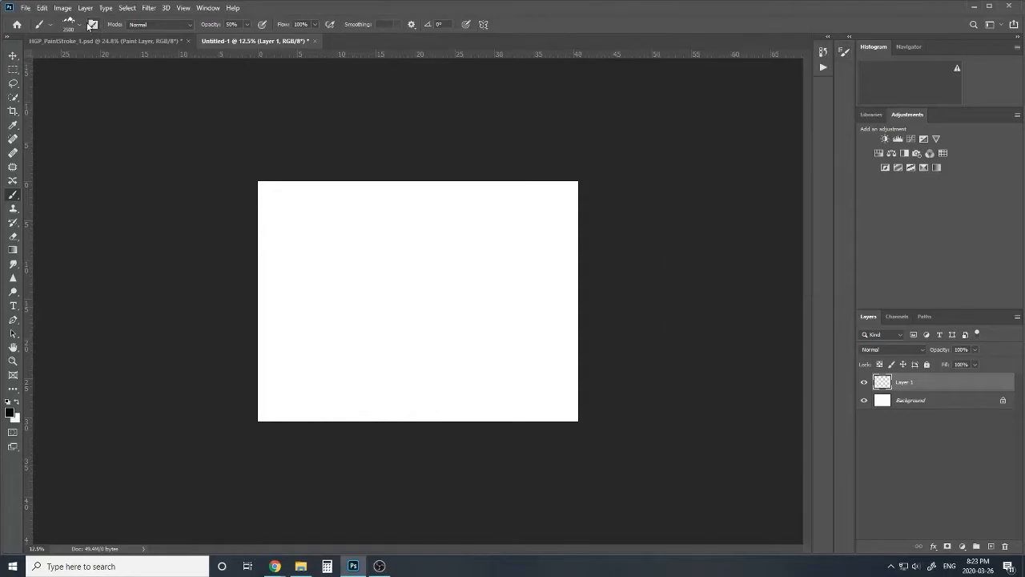
- Stamp one test splash in the upper part of the canvas and rotate the brush tip to an angle of 149°
click(93, 26)
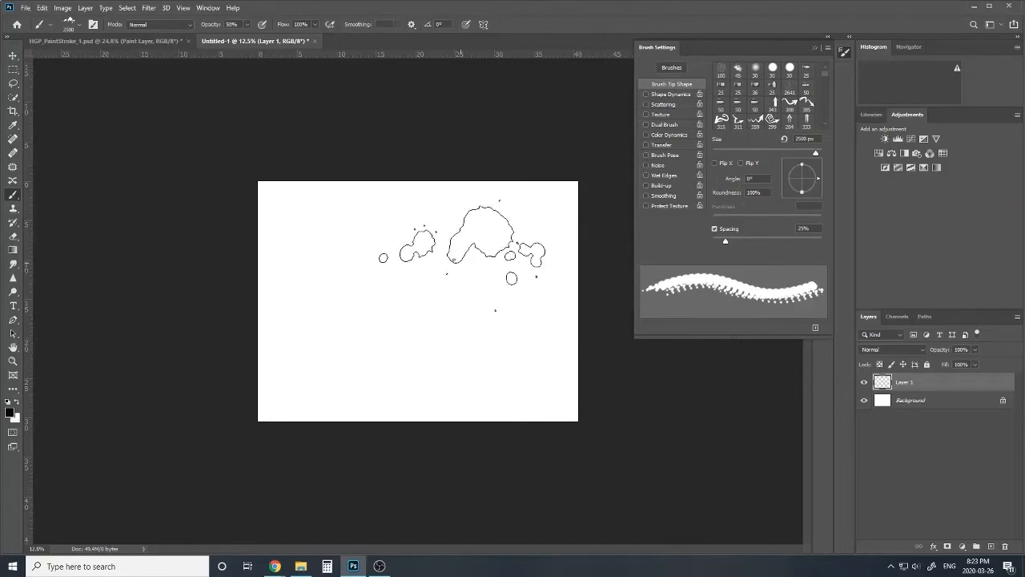
click(467, 257)
mouse_move(818, 181)
mouse_down()
mouse_move(809, 163)
mouse_move(789, 171)
mouse_up()
- Stamp two test splashes with the rotated tip and undo all the test dabs on the layer
click(352, 303)
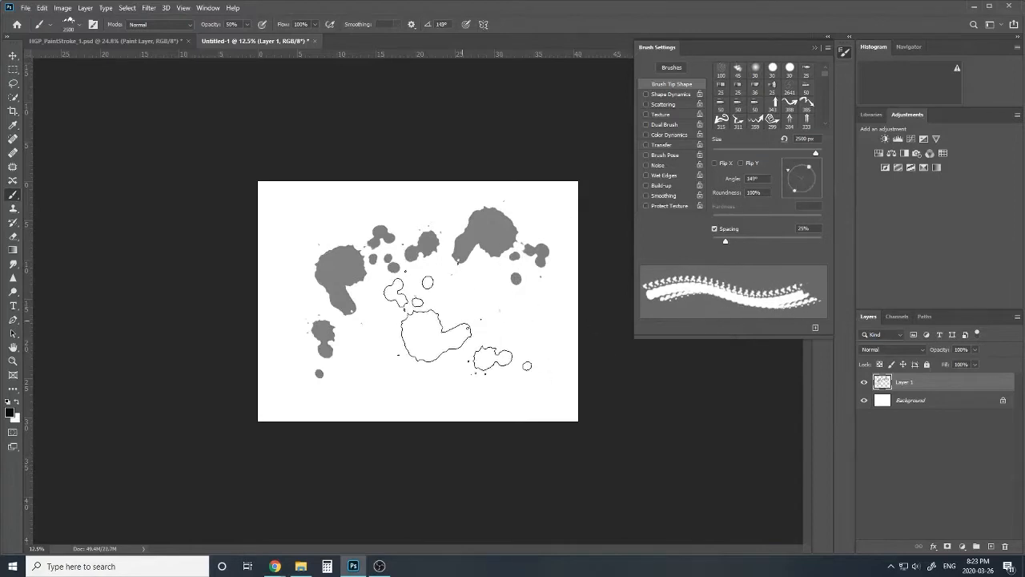
click(445, 321)
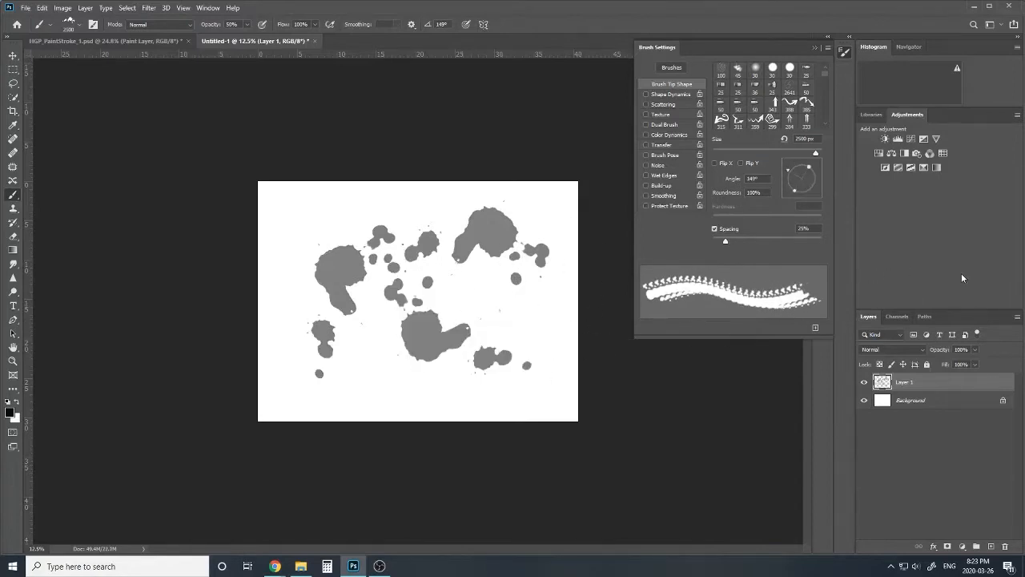
key(ctrl+z)
key(ctrl+z)
key(ctrl+z)
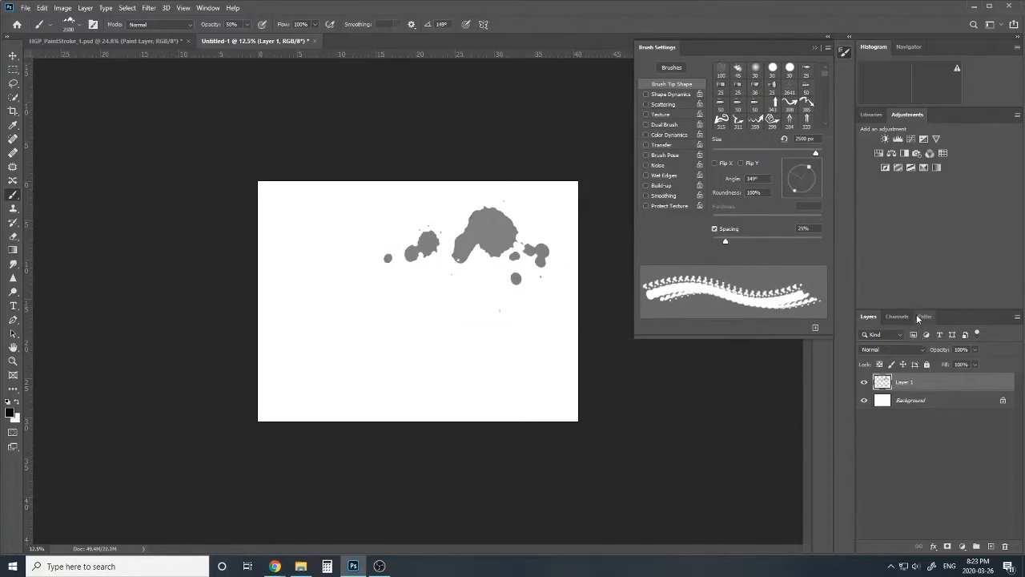
- Give the brush Shape Dynamics with 53% angle jitter and 22% size jitter, plus Scattering with 44% scatter
click(663, 95)
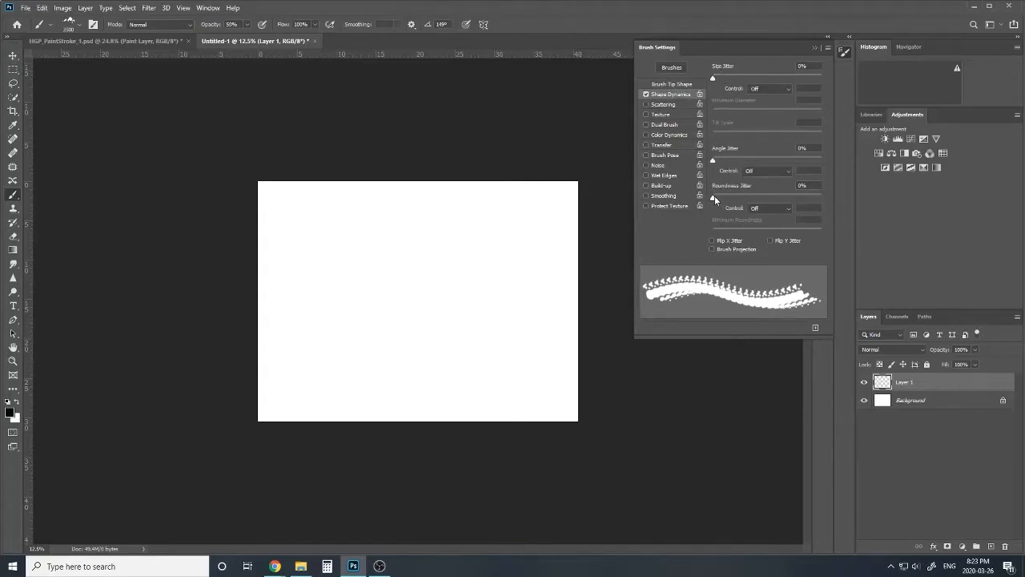
drag(712, 162, 771, 162)
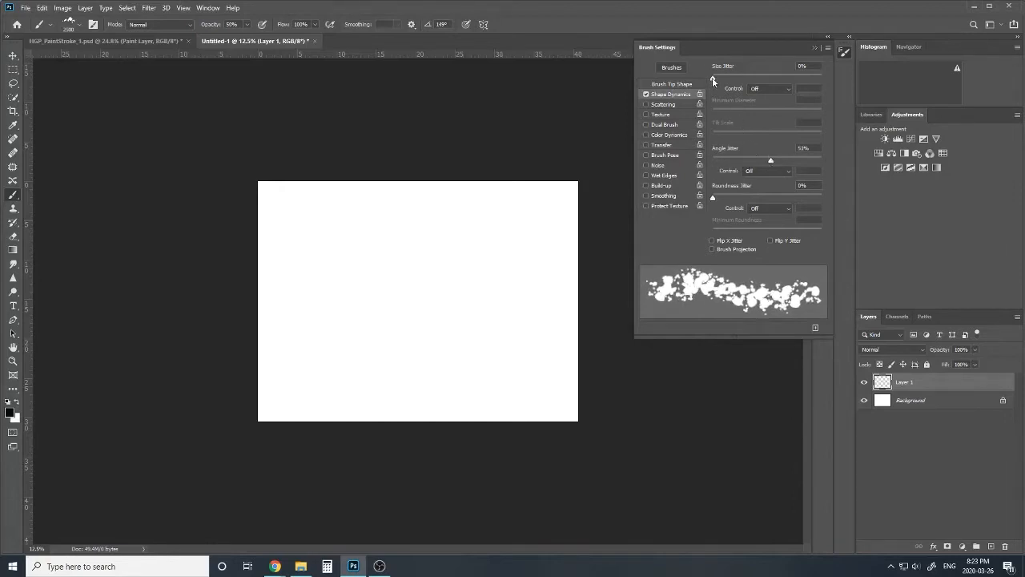
drag(714, 81, 738, 83)
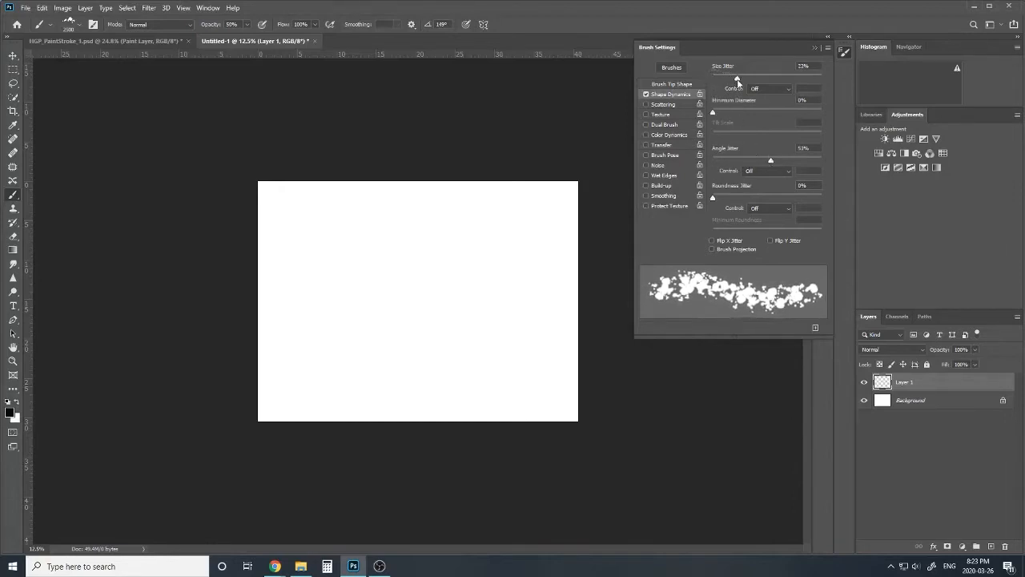
click(651, 106)
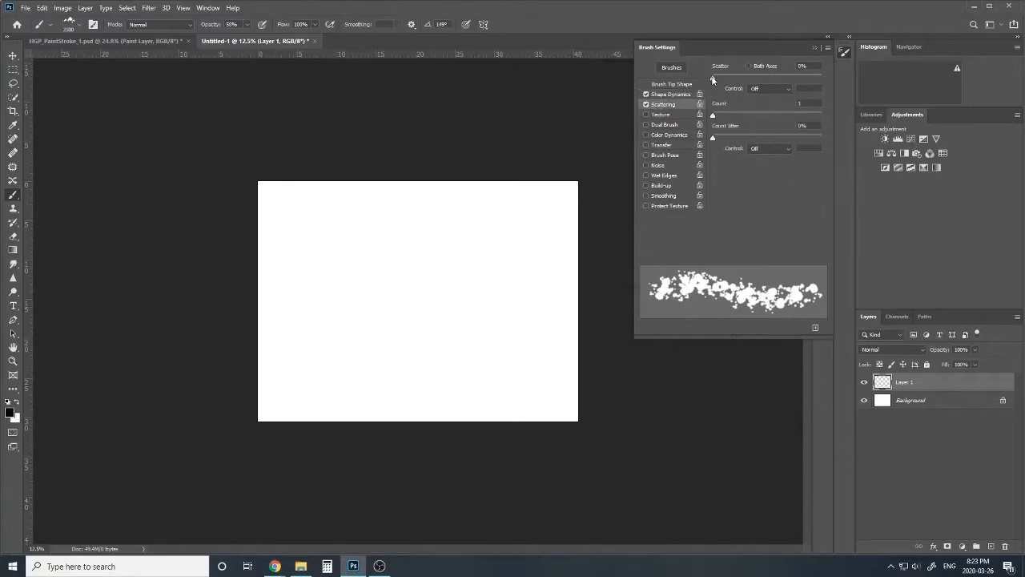
mouse_move(715, 76)
mouse_down()
mouse_move(729, 78)
mouse_move(716, 77)
mouse_up()
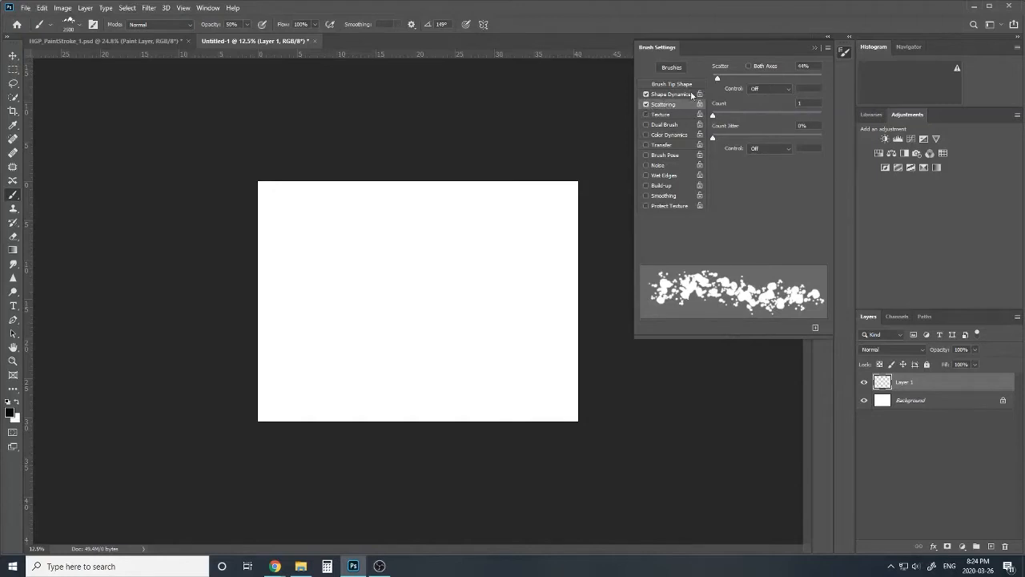
- Set the brush opacity to 20% for painting on the blank layer
key(ctrl+plus)
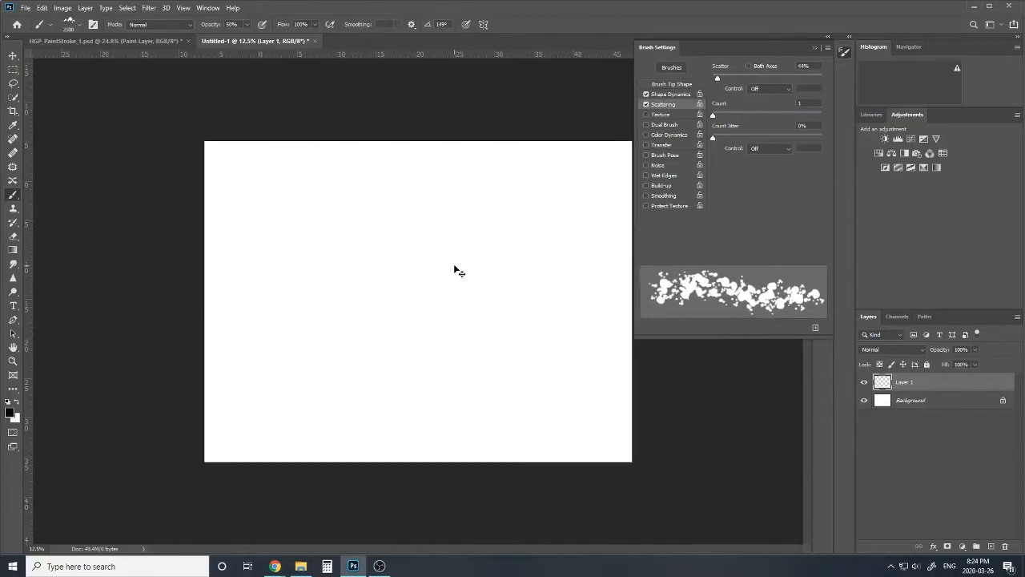
key(ctrl+plus)
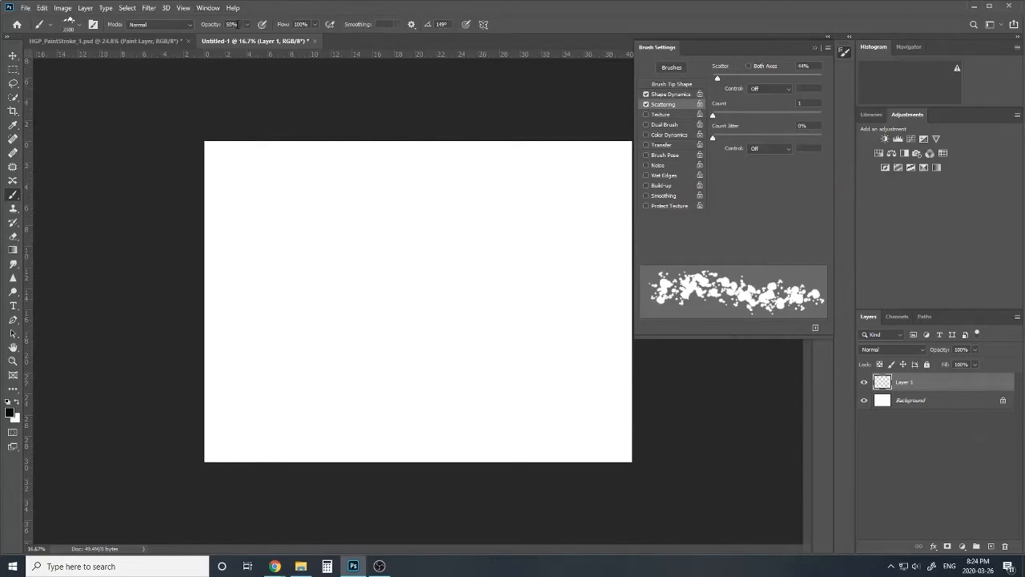
key(5)
key(2)
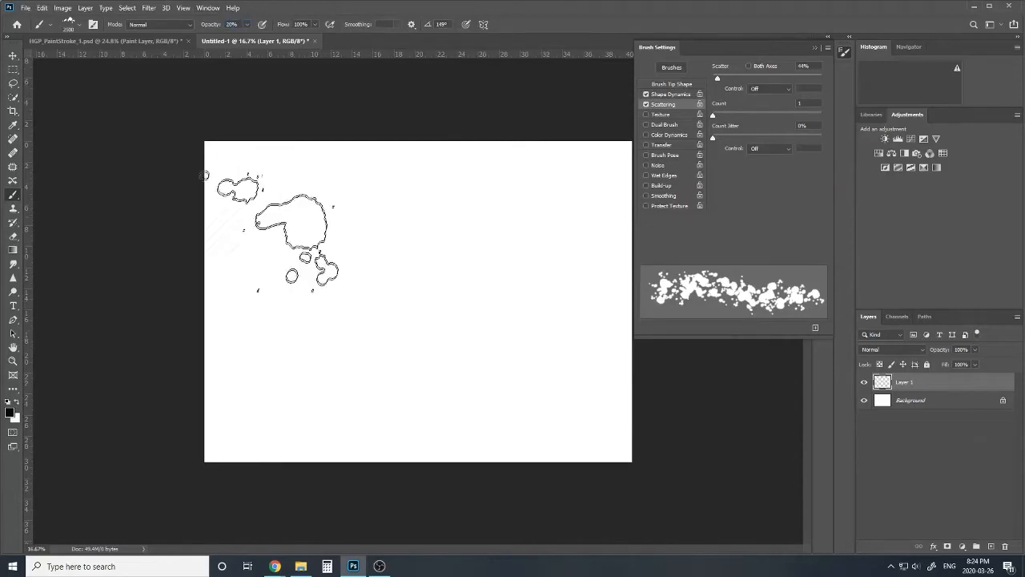
- Paint overlapping translucent splashes across the middle of the canvas on Layer 1 at 20% opacity
mouse_move(277, 231)
mouse_down()
mouse_move(323, 291)
mouse_move(334, 252)
mouse_move(405, 234)
mouse_move(492, 252)
mouse_move(508, 297)
mouse_move(366, 320)
mouse_move(389, 377)
mouse_move(446, 339)
mouse_move(505, 328)
mouse_move(492, 316)
mouse_move(408, 308)
mouse_move(322, 333)
mouse_move(339, 359)
mouse_move(448, 256)
mouse_move(433, 241)
mouse_move(417, 304)
mouse_move(478, 365)
mouse_move(423, 420)
mouse_move(419, 404)
mouse_move(352, 381)
mouse_up()
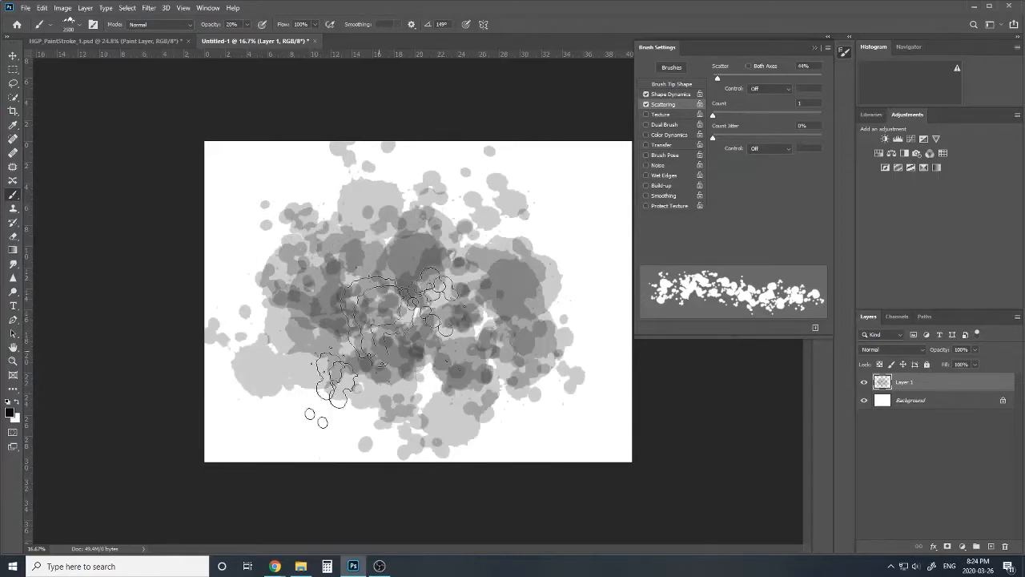
key(ctrl+minus)
key(ctrl+minus)
key(ctrl+plus)
- Add a new layer above Layer 1 and choose the Paint Splash 6 brush
click(992, 547)
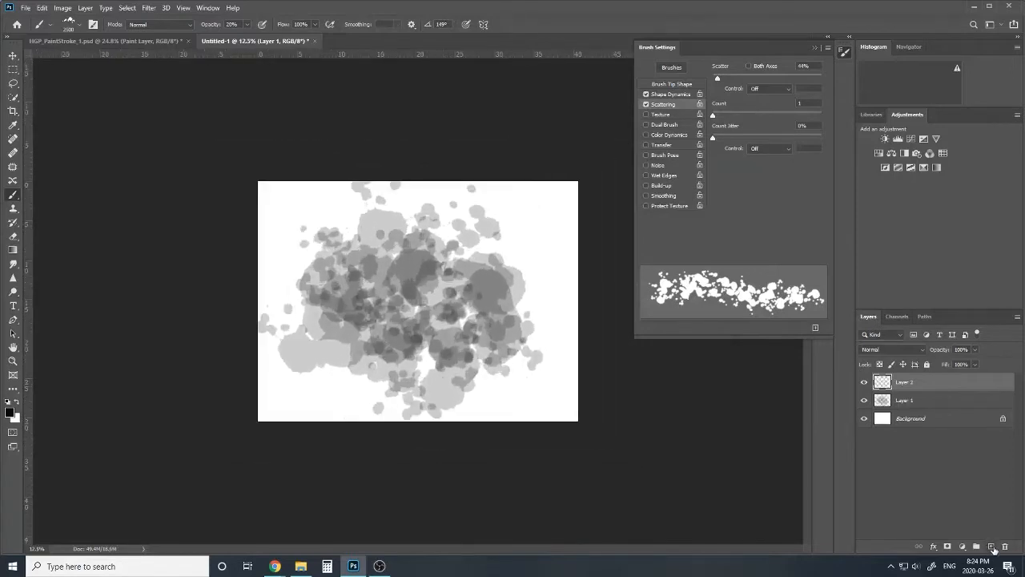
click(80, 25)
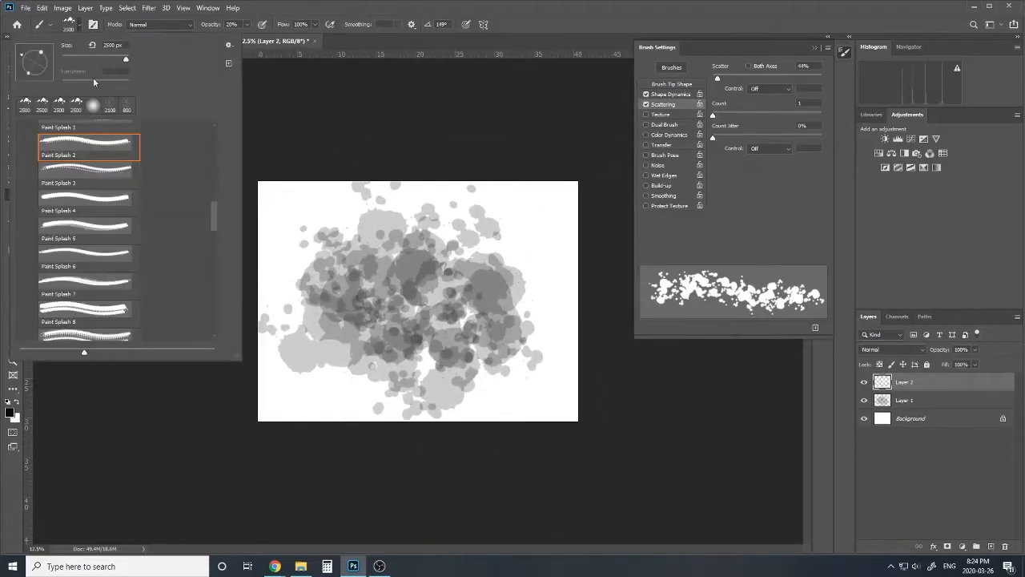
click(91, 204)
click(94, 264)
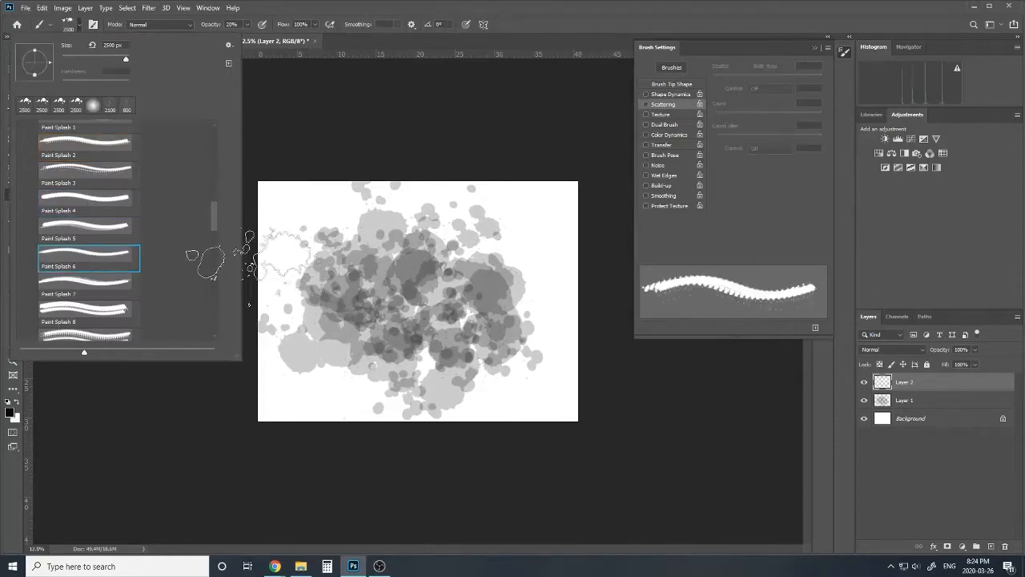
- Give the brush Shape Dynamics with 6% size jitter and 43% angle jitter, plus Scattering with 59% scatter
click(659, 100)
click(658, 99)
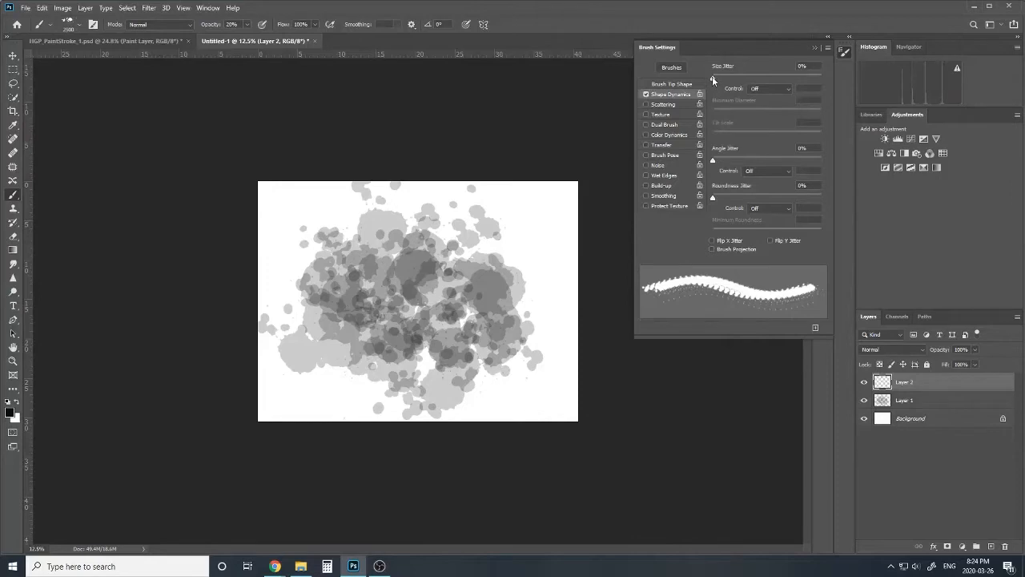
drag(713, 78, 719, 80)
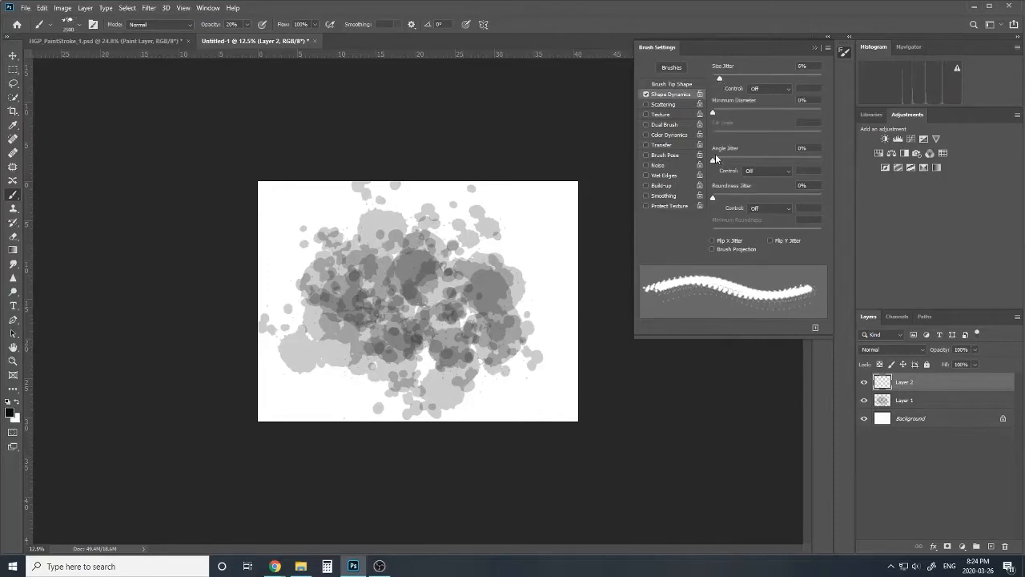
drag(714, 157, 760, 162)
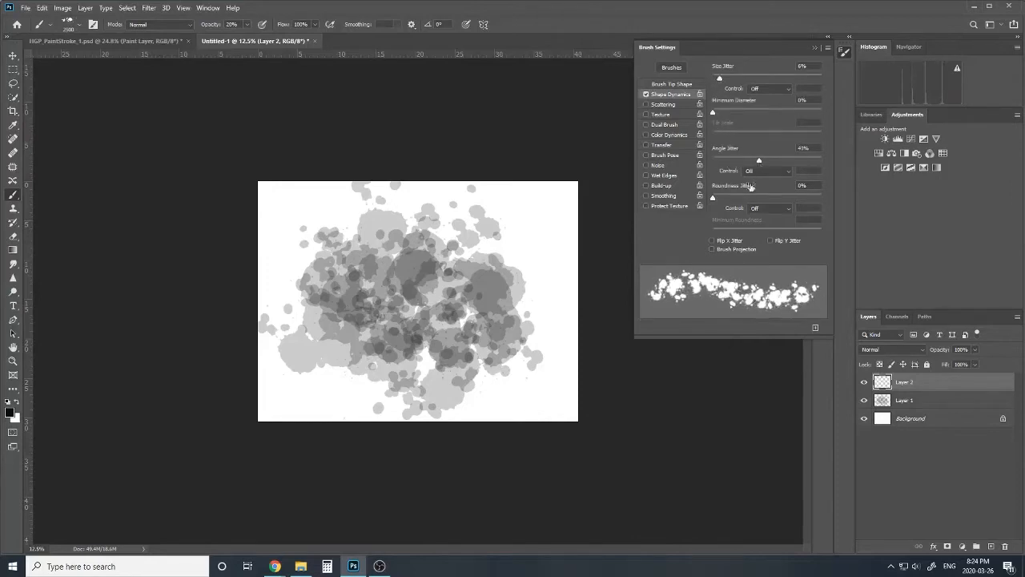
click(671, 107)
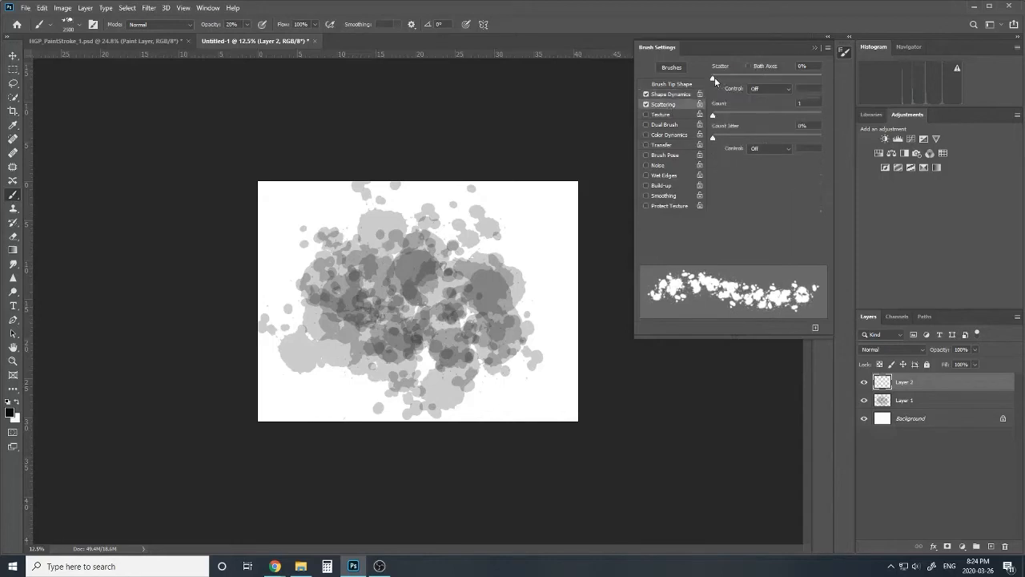
drag(713, 80, 720, 81)
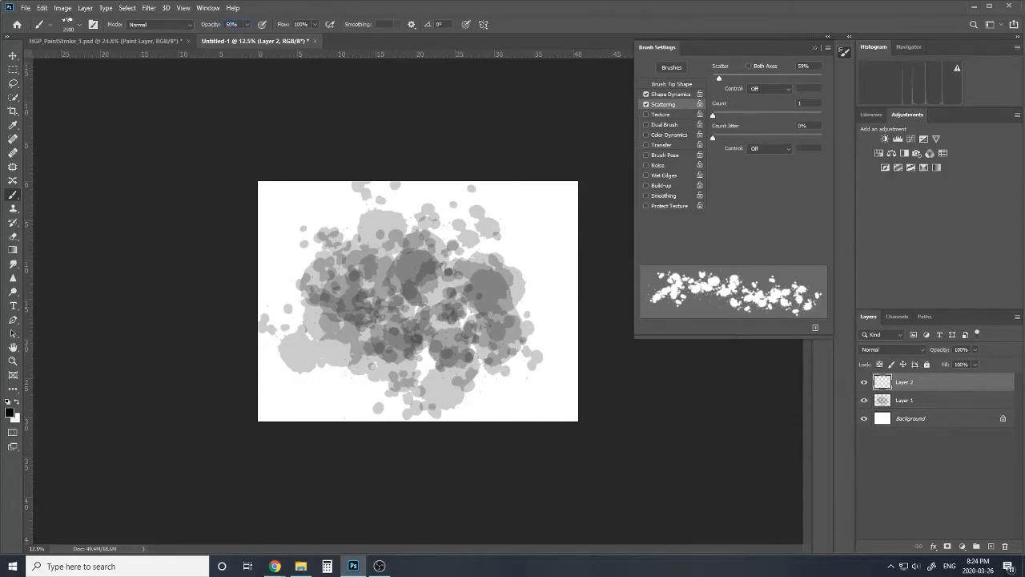
- Paint overlapping splashes over the middle of the artwork on Layer 2 at 50% brush opacity
mouse_move(360, 301)
mouse_down()
mouse_move(448, 308)
mouse_move(460, 289)
mouse_move(416, 264)
mouse_move(370, 304)
mouse_move(457, 312)
mouse_move(481, 321)
mouse_move(473, 336)
mouse_move(441, 320)
mouse_move(404, 321)
mouse_move(408, 328)
mouse_move(536, 288)
mouse_move(437, 296)
mouse_move(452, 341)
mouse_up()
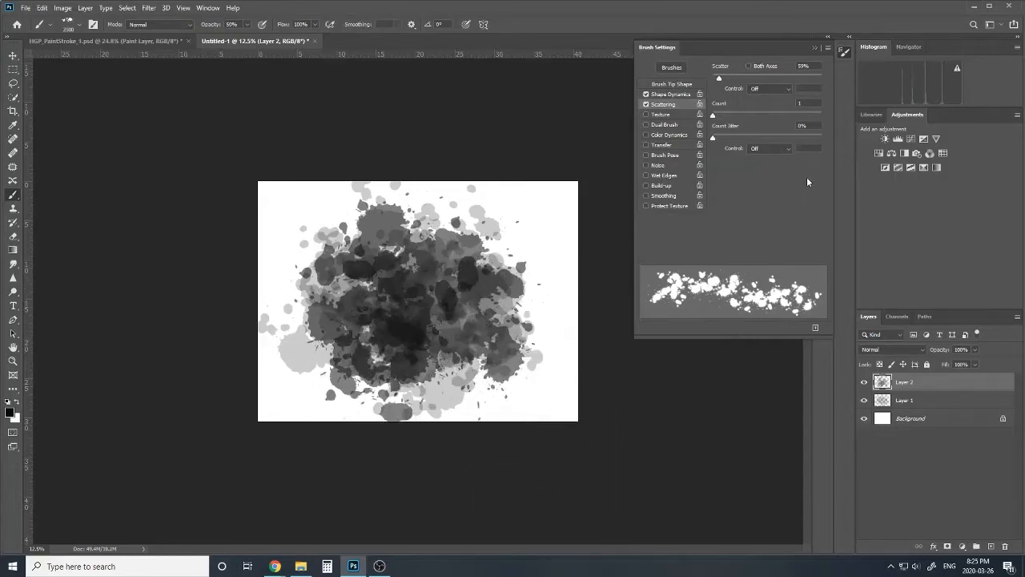
key(ctrl+minus)
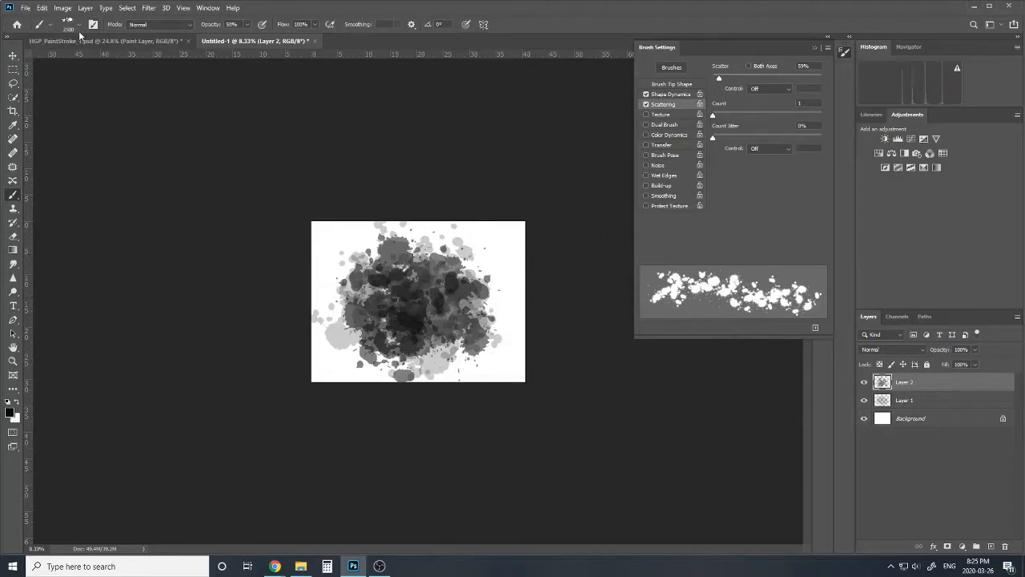
- Add a third paint layer above Layer 2 and choose the Paint Splash 4 brush
click(993, 548)
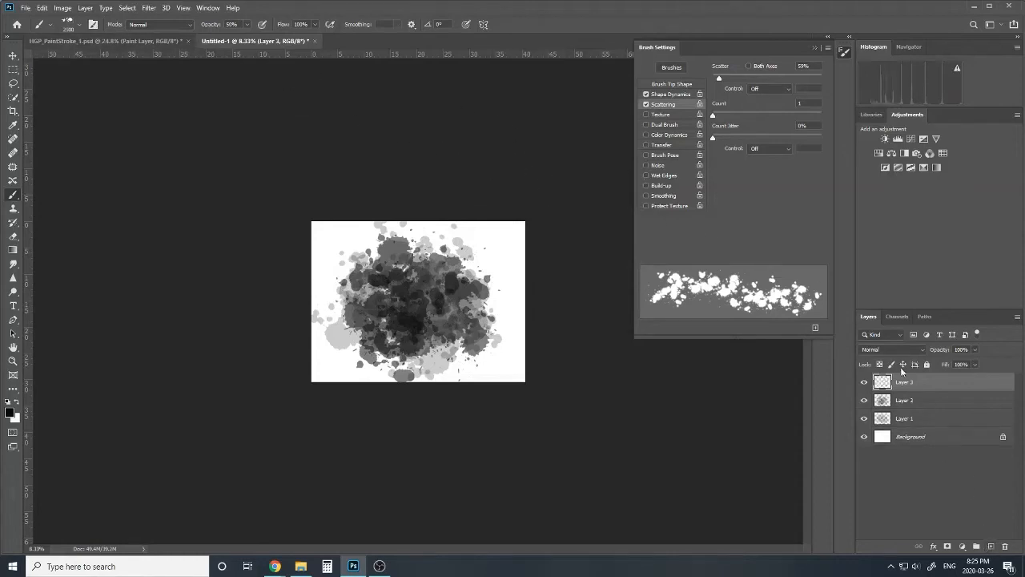
click(79, 25)
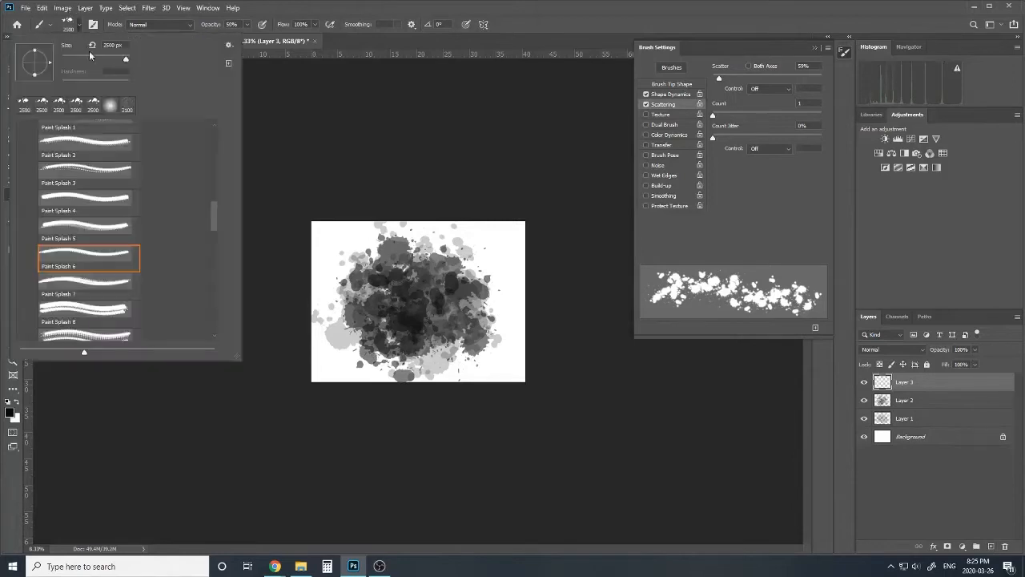
click(117, 337)
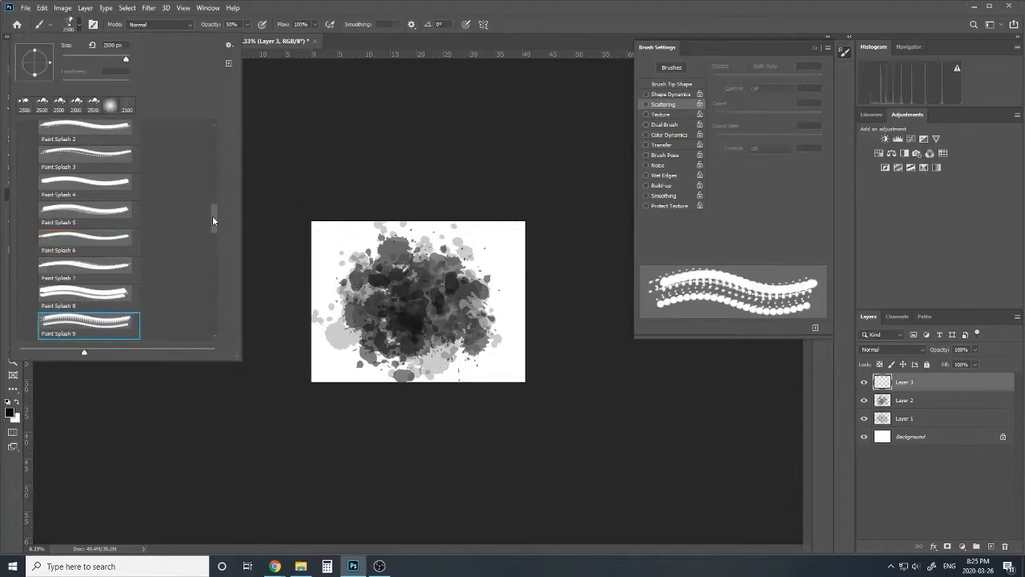
drag(212, 215, 216, 229)
click(101, 270)
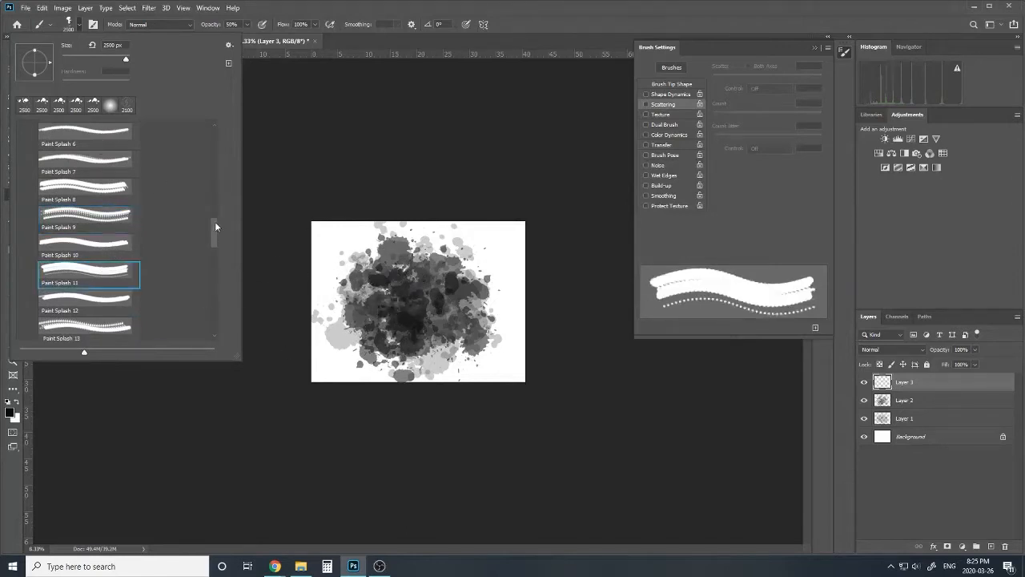
drag(215, 226, 203, 215)
click(80, 223)
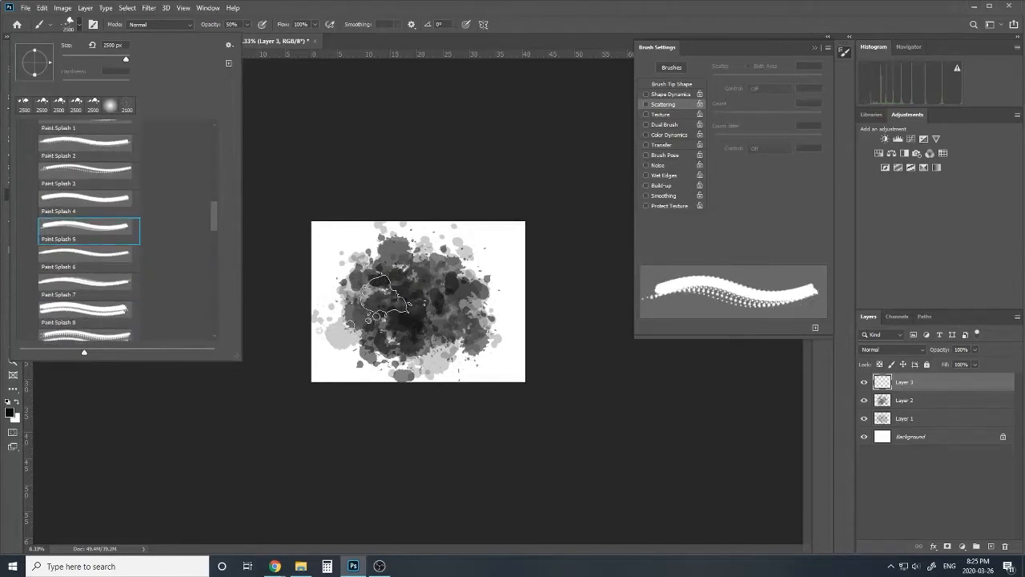
click(111, 198)
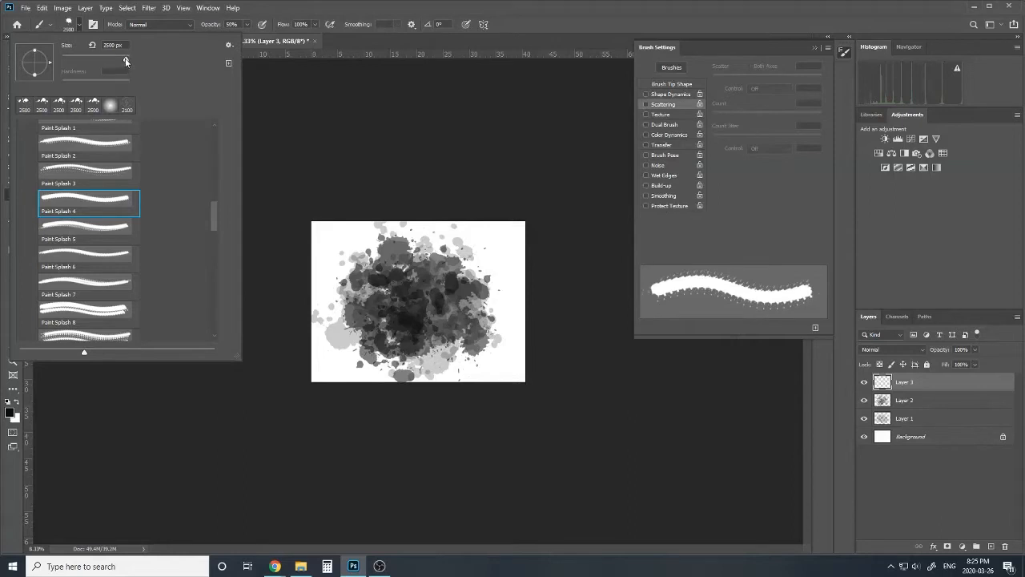
- Give the brush Shape Dynamics with 12% angle jitter, plus Scattering with 29% scatter
click(662, 95)
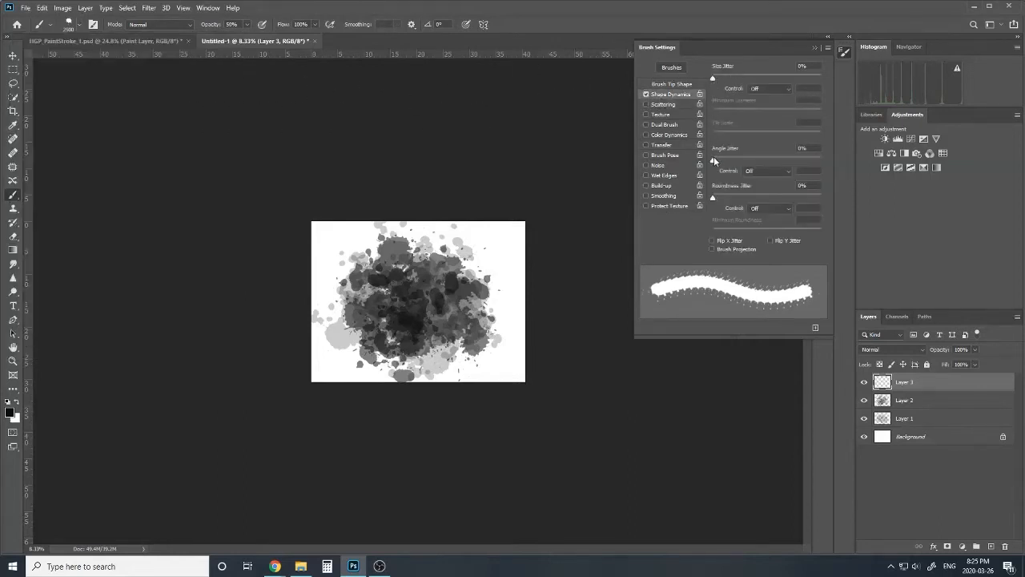
drag(713, 159, 727, 162)
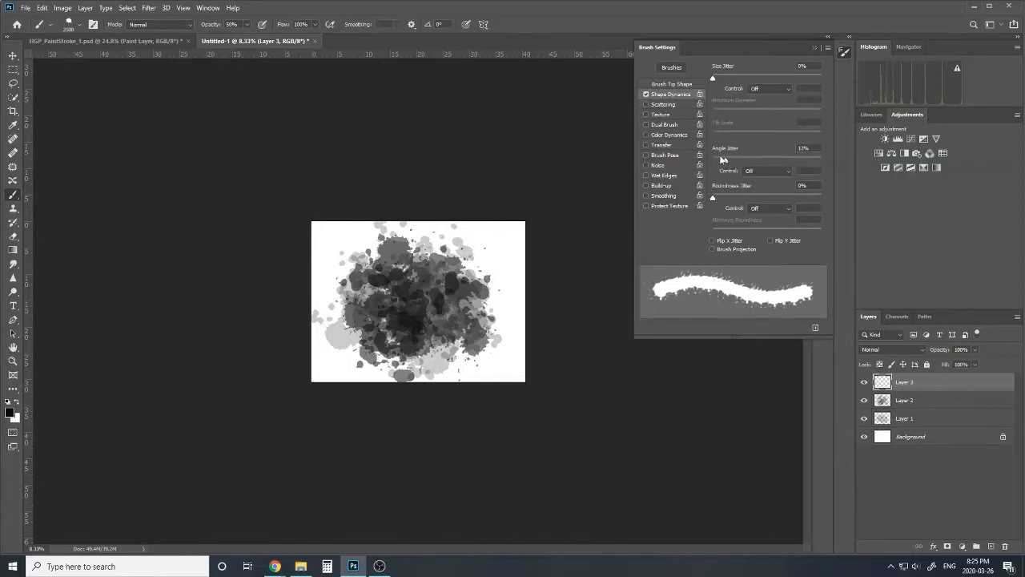
click(665, 104)
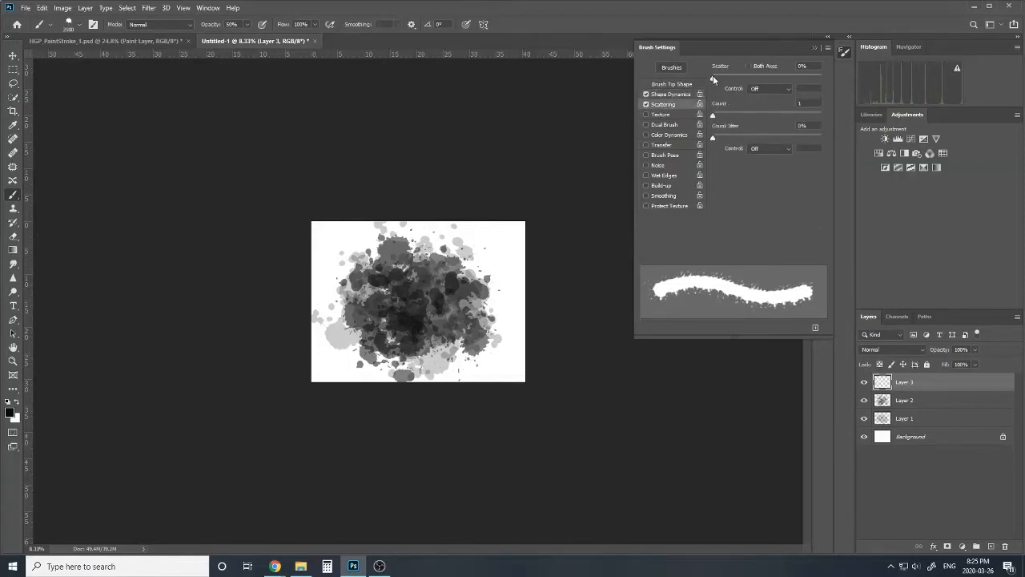
drag(713, 75, 715, 78)
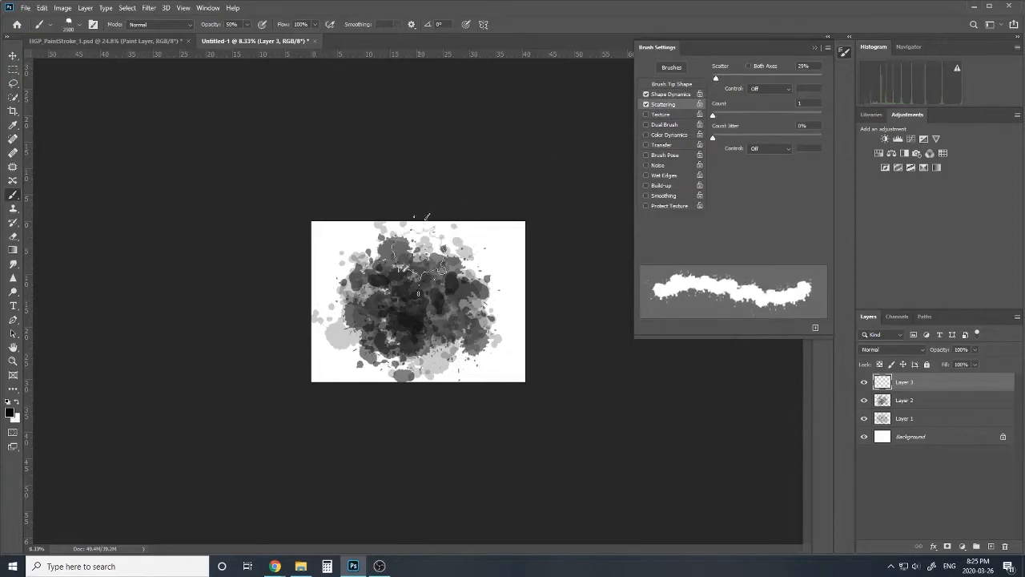
- Stamp a solid black splash in the middle of the artwork on Layer 3 at 100% opacity and 3000 px brush size
key(ctrl+plus)
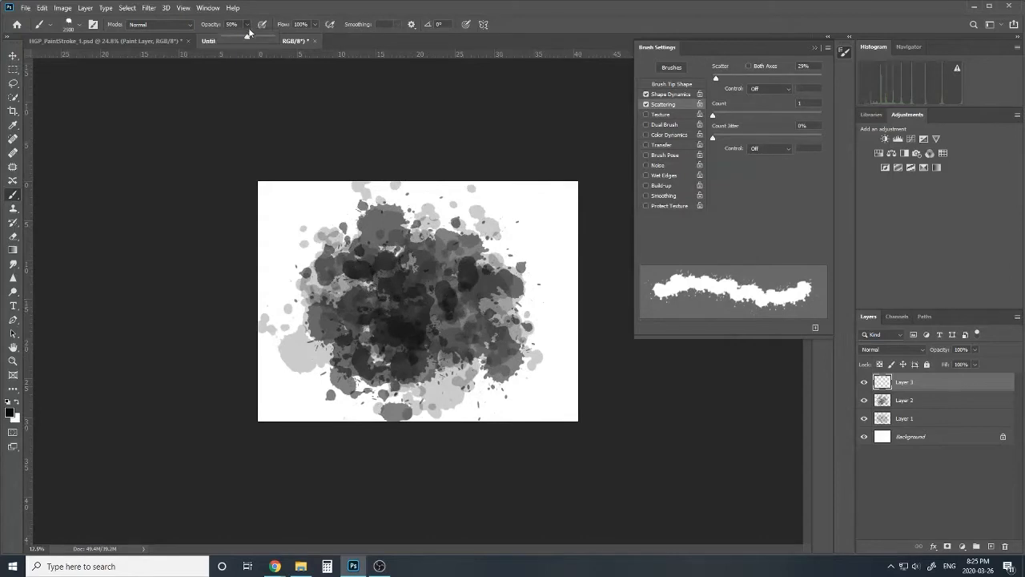
drag(247, 39, 283, 46)
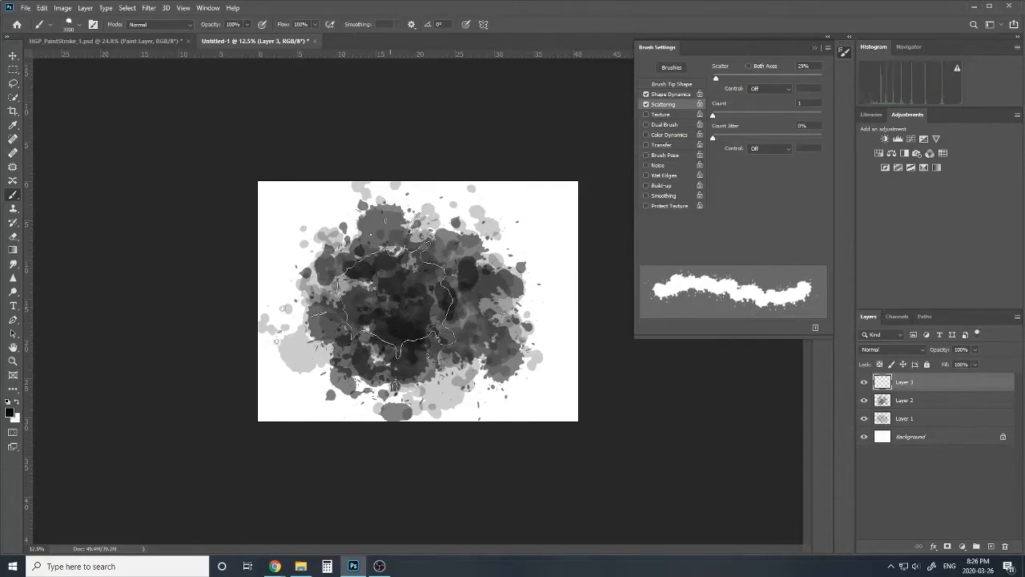
key(bracketright)
key(bracketright)
key(bracketright)
key(bracketright)
key(bracketright)
key(bracketright)
key(bracketright)
key(bracketright)
key(bracketright)
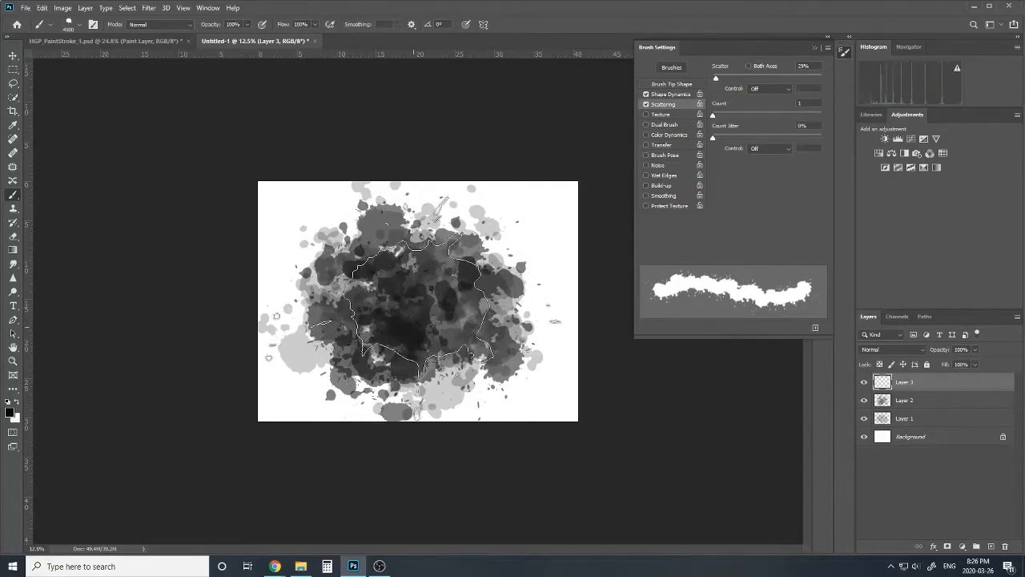
key(bracketleft)
key(bracketleft)
key(bracketleft)
key(bracketleft)
key(bracketleft)
key(bracketleft)
key(bracketleft)
key(bracketleft)
key(bracketleft)
key(bracketleft)
key(bracketleft)
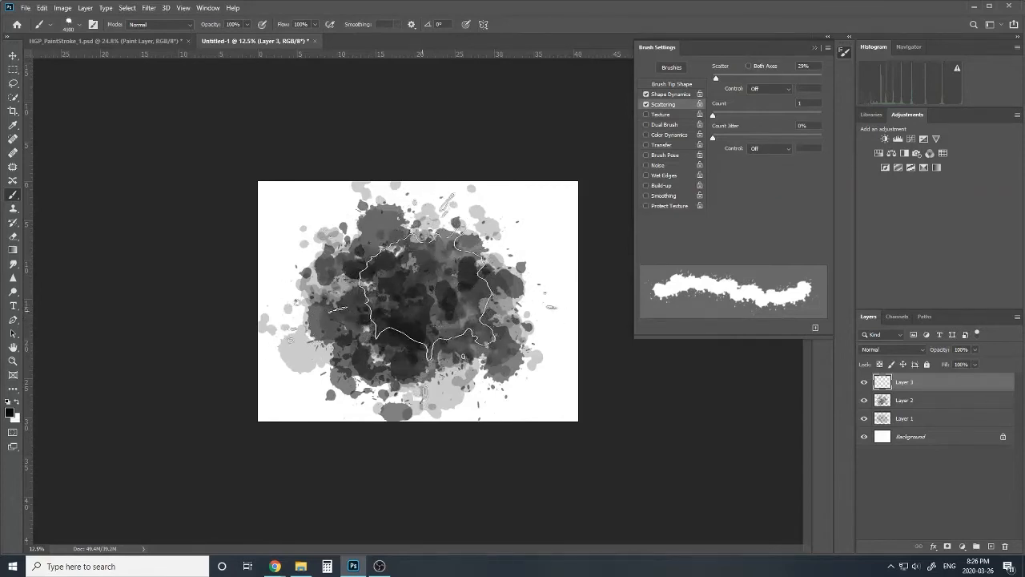
click(417, 296)
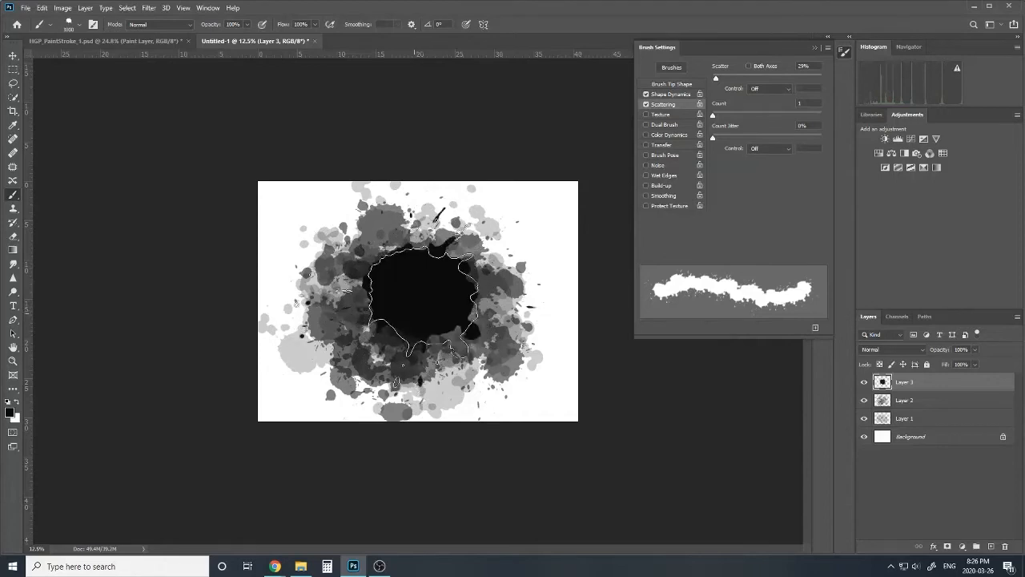
click(375, 285)
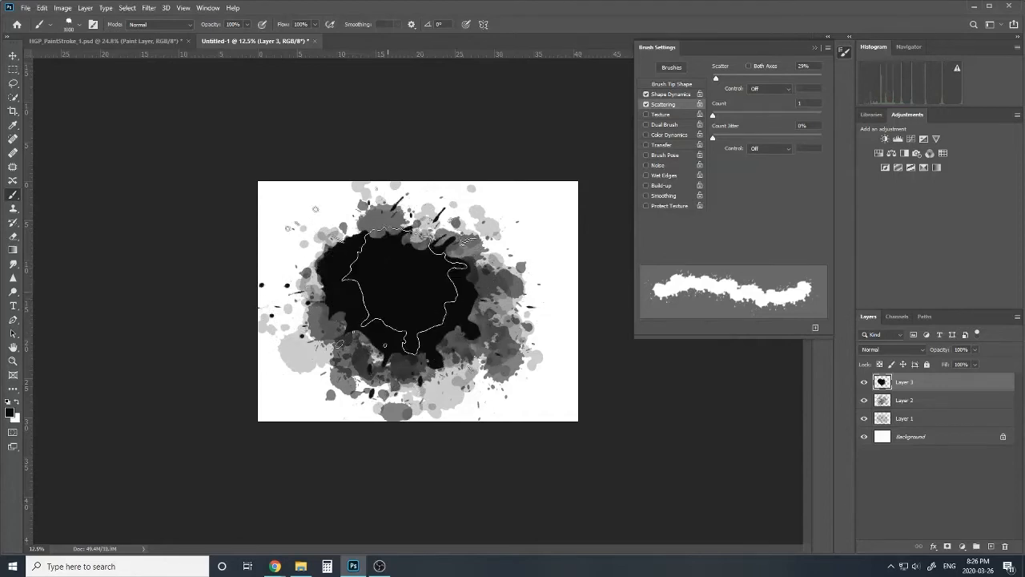
click(468, 316)
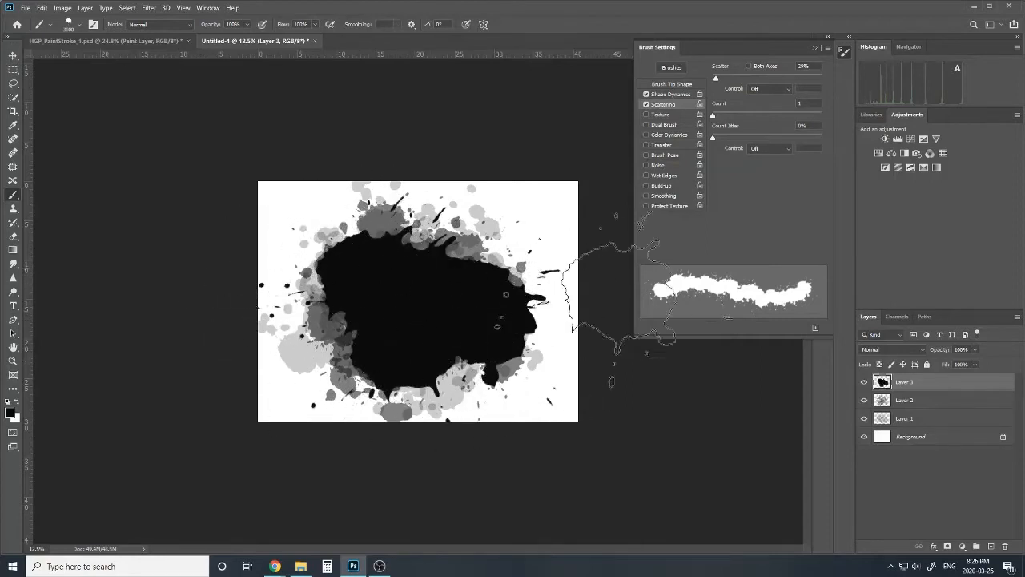
key(ctrl+z)
key(ctrl+z)
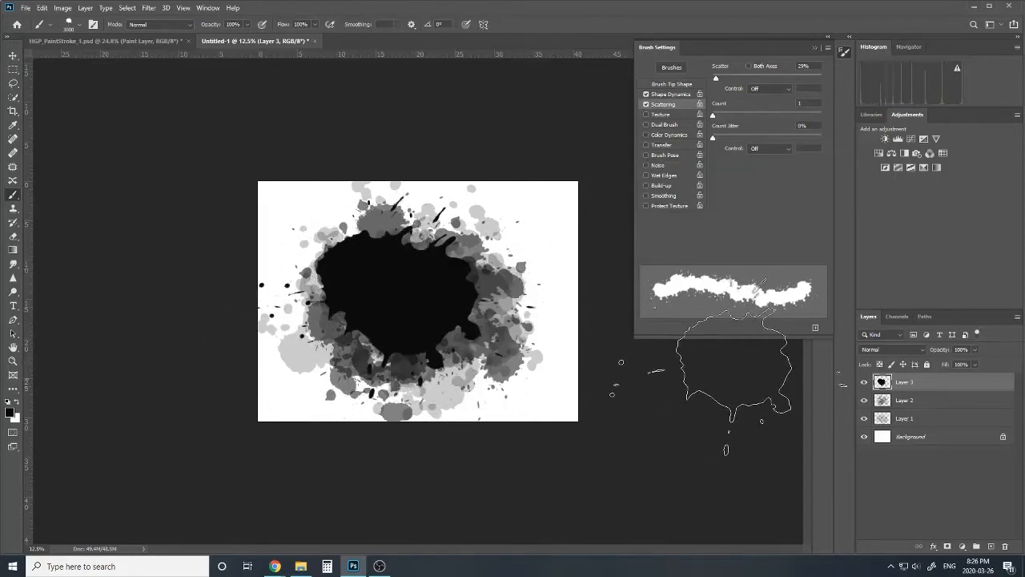
key(ctrl+z)
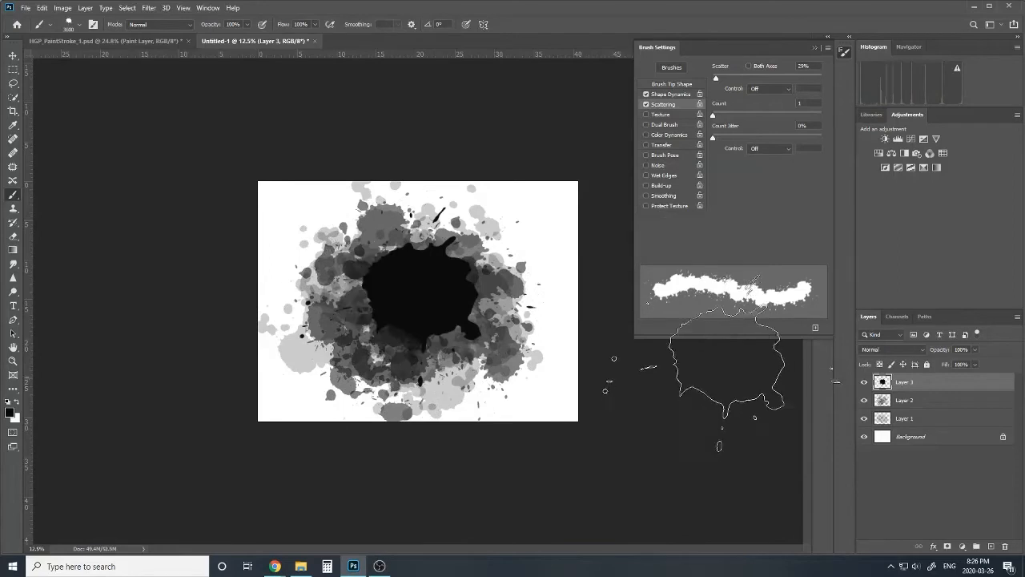
- Stamp more black splashes around the central one on Layer 3 to build a broad solid shape with splattered edges
click(398, 323)
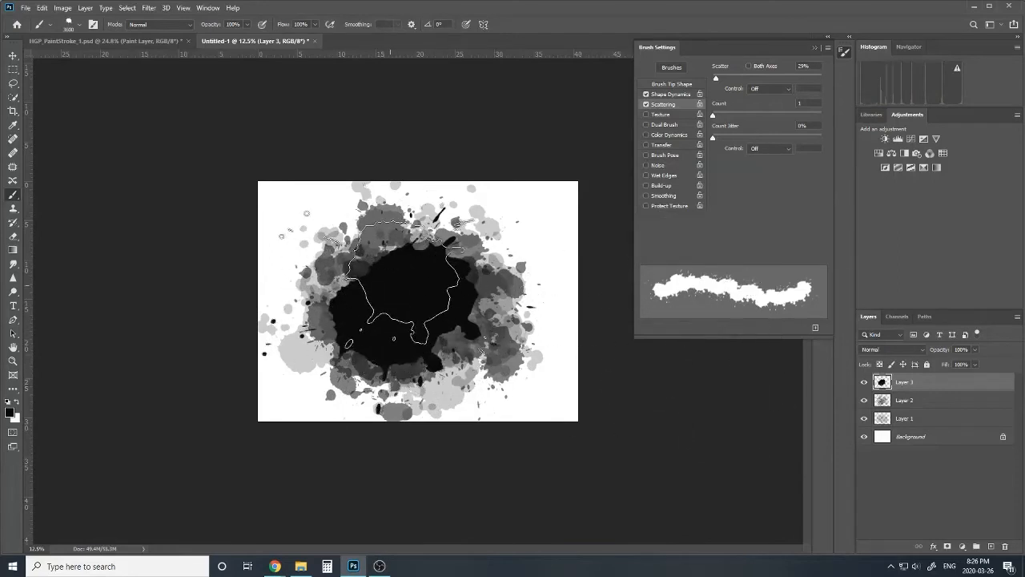
click(403, 280)
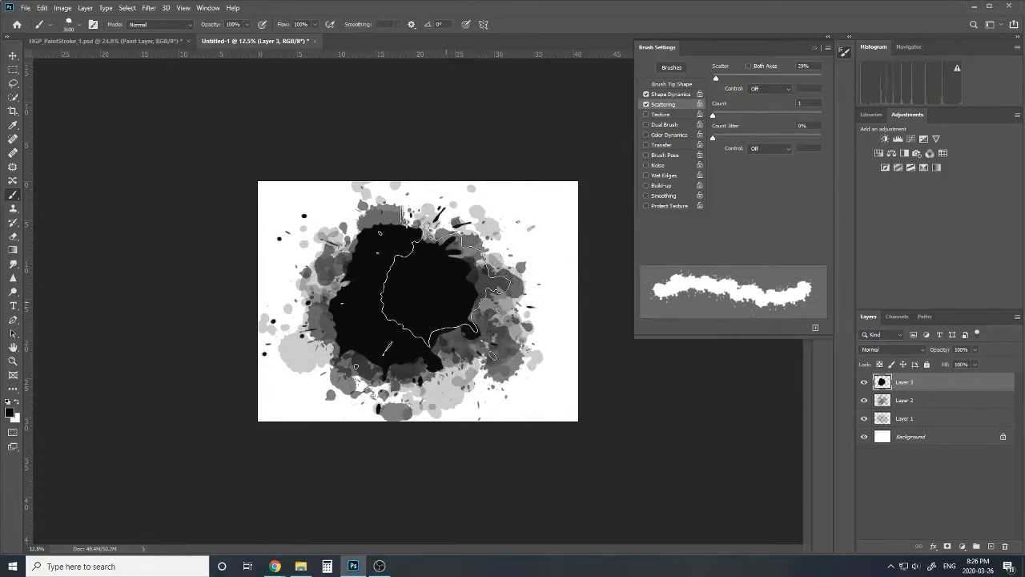
click(445, 300)
click(445, 320)
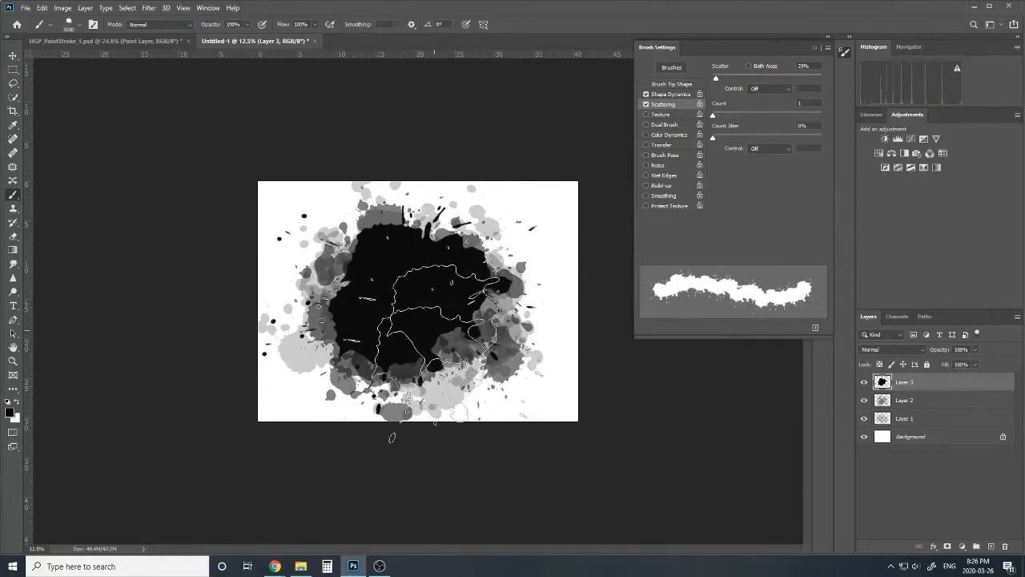
key(ctrl+minus)
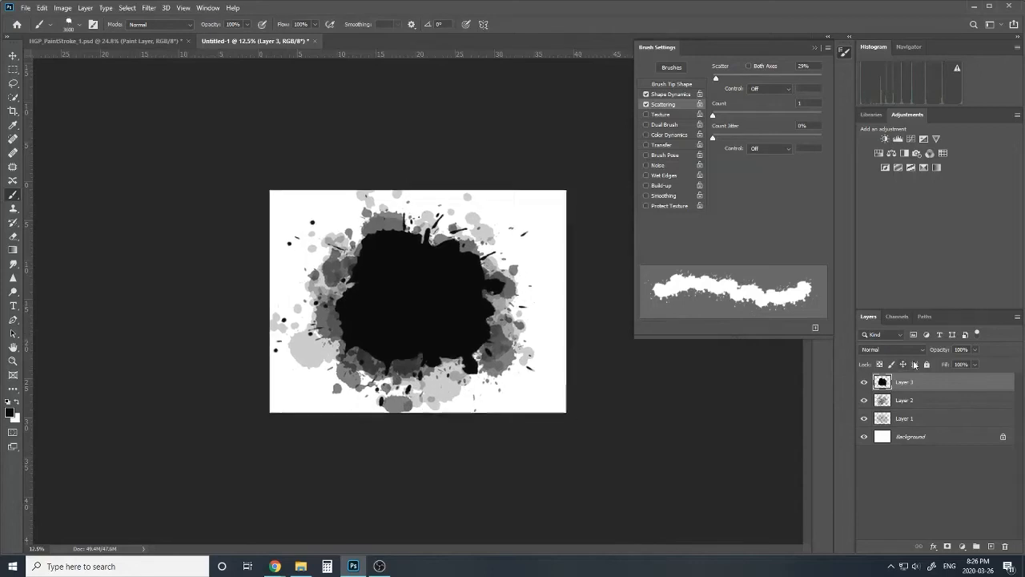
key(ctrl+plus)
key(ctrl+plus)
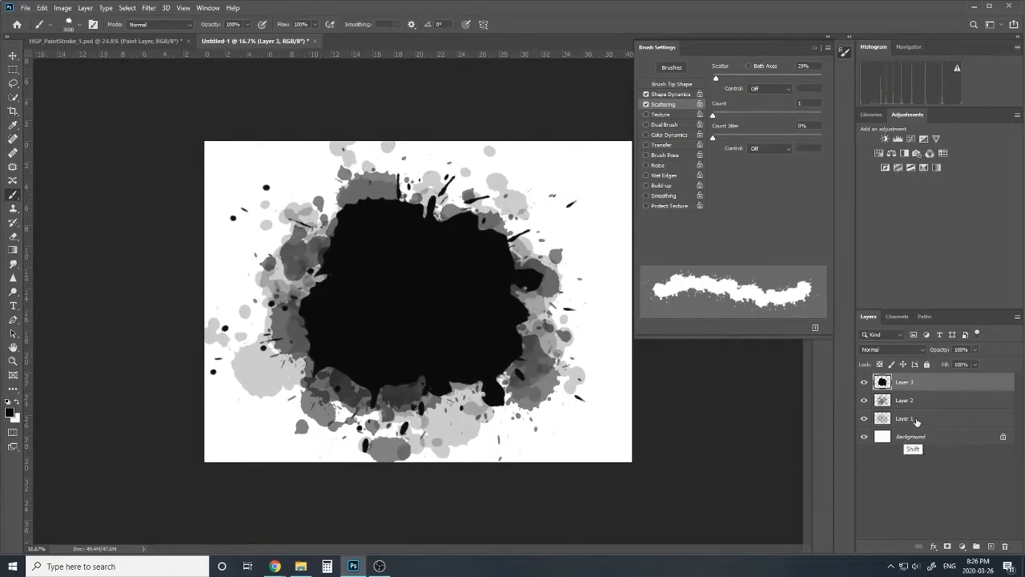
- Group the three paint splash layers and name the group "Paint layer"
shift+click(917, 420)
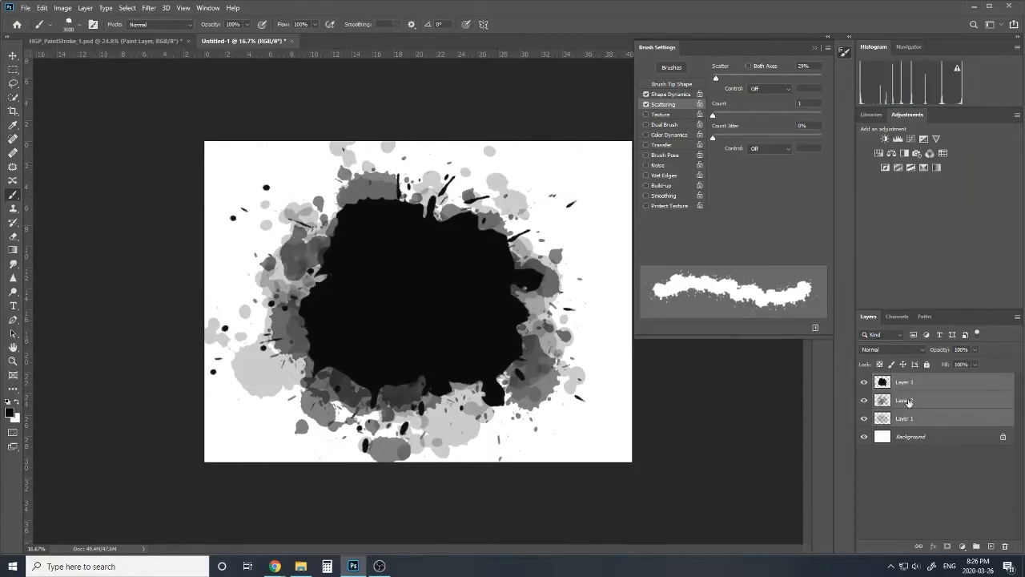
key(ctrl+g)
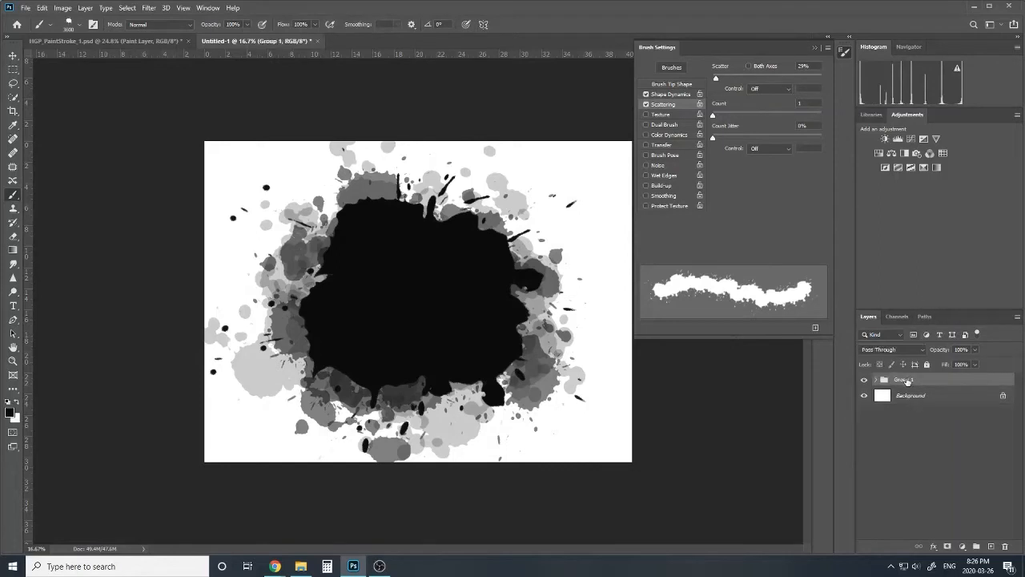
double_click(904, 380)
text(Paint layer)
key(Return)
- Add a solid color fill layer directly above the Background in pale beige-yellow, #d4d4ab
double_click(913, 396)
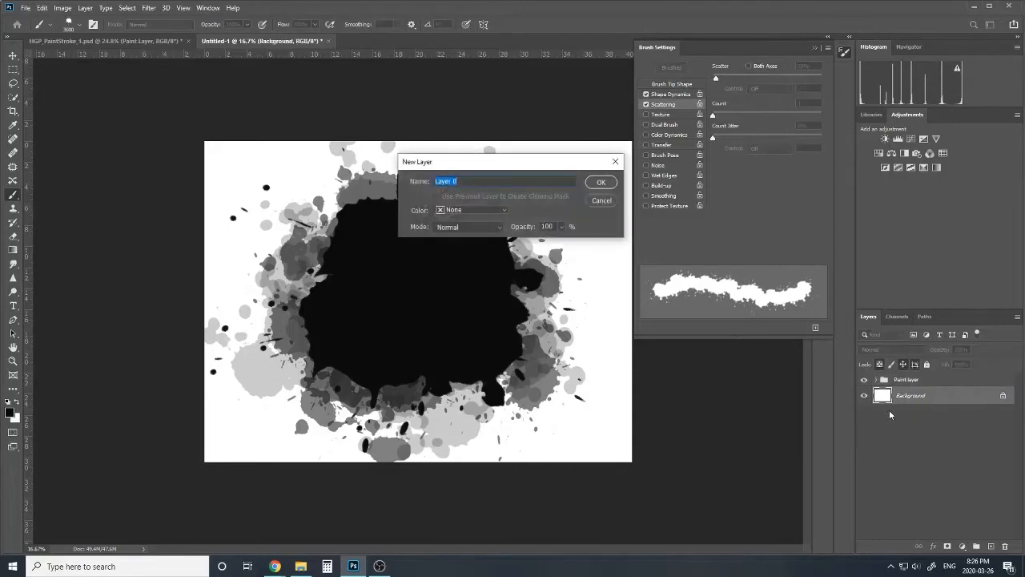
click(608, 201)
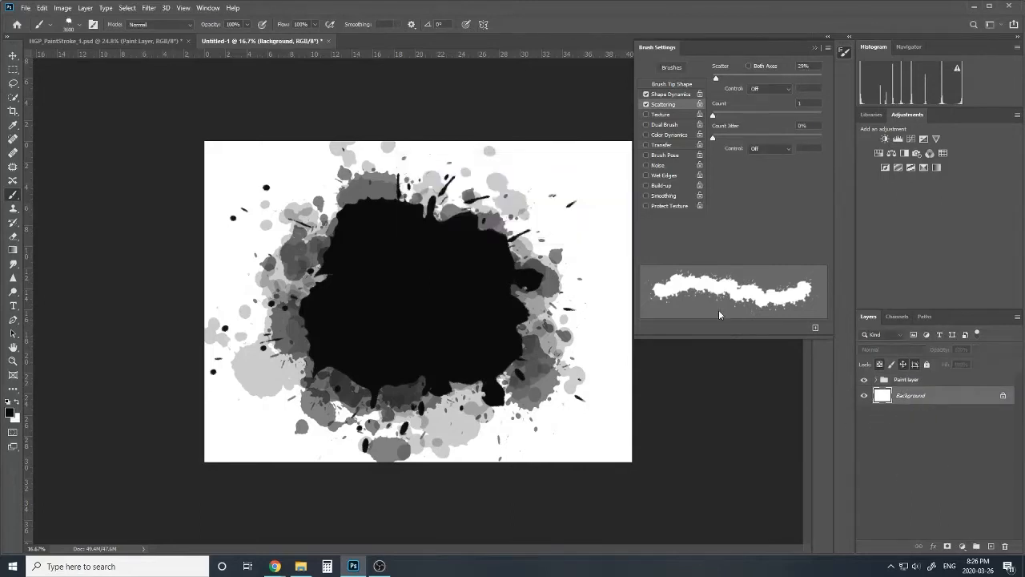
click(962, 546)
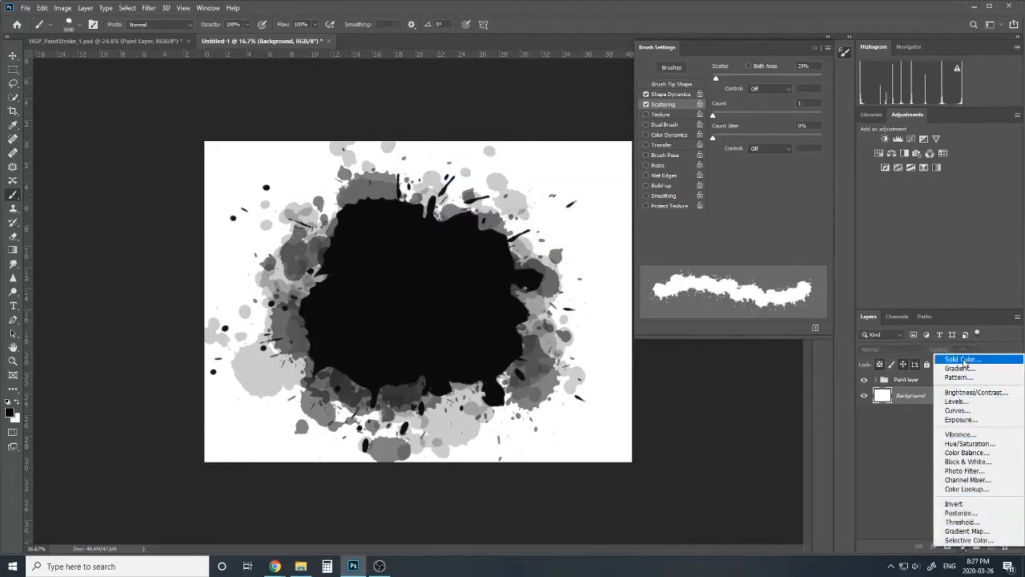
click(961, 362)
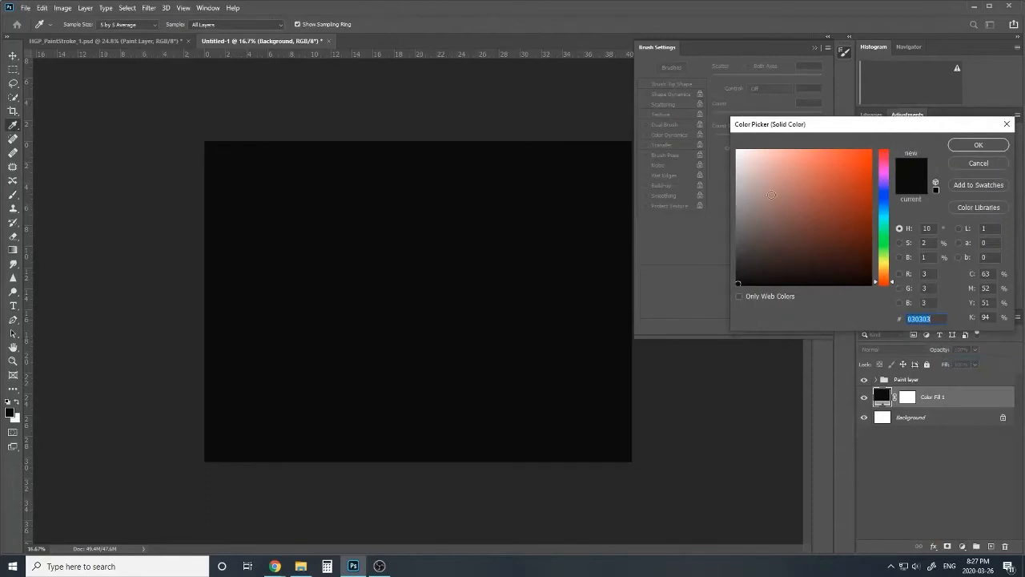
drag(889, 282, 886, 264)
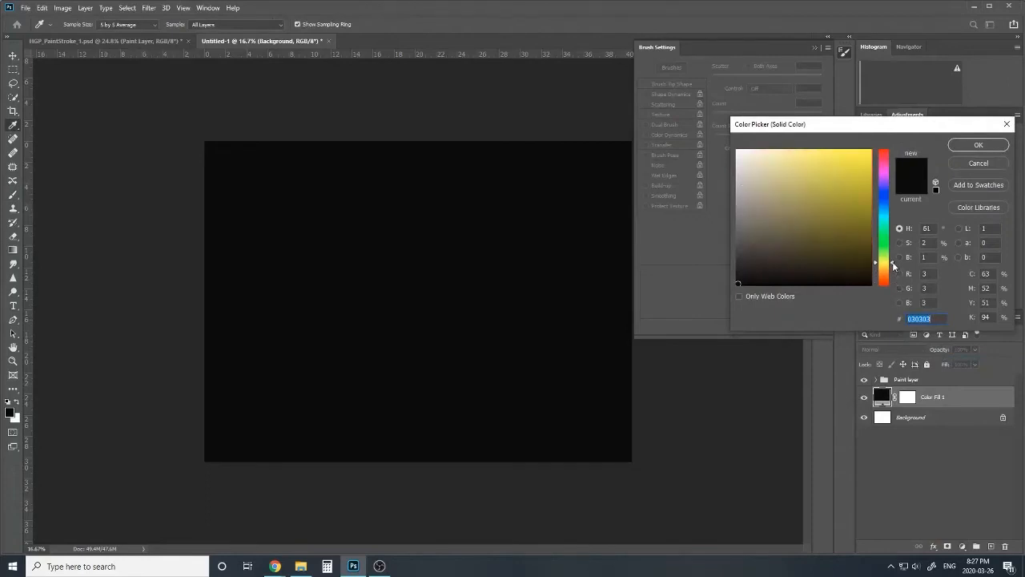
click(756, 170)
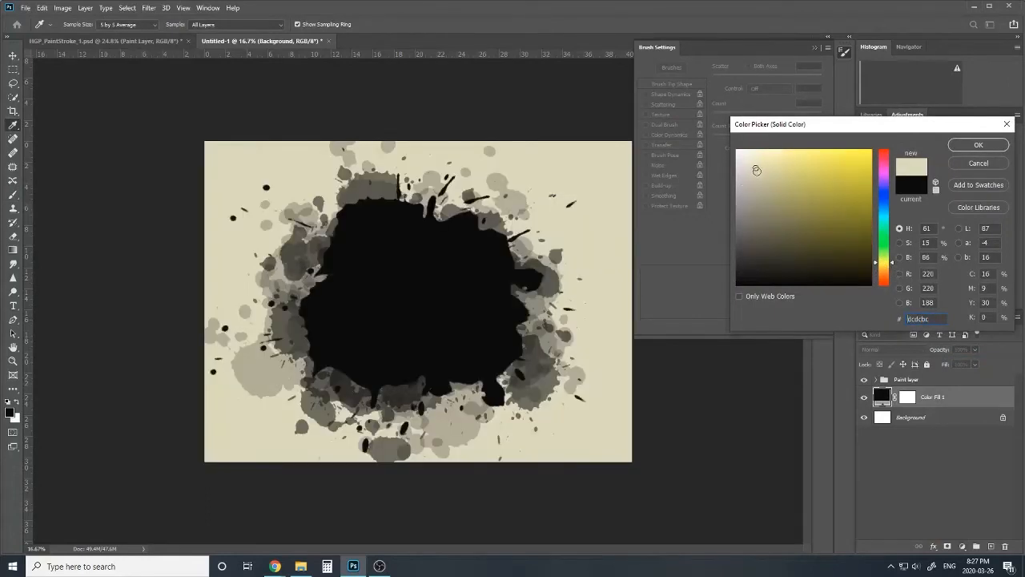
click(760, 172)
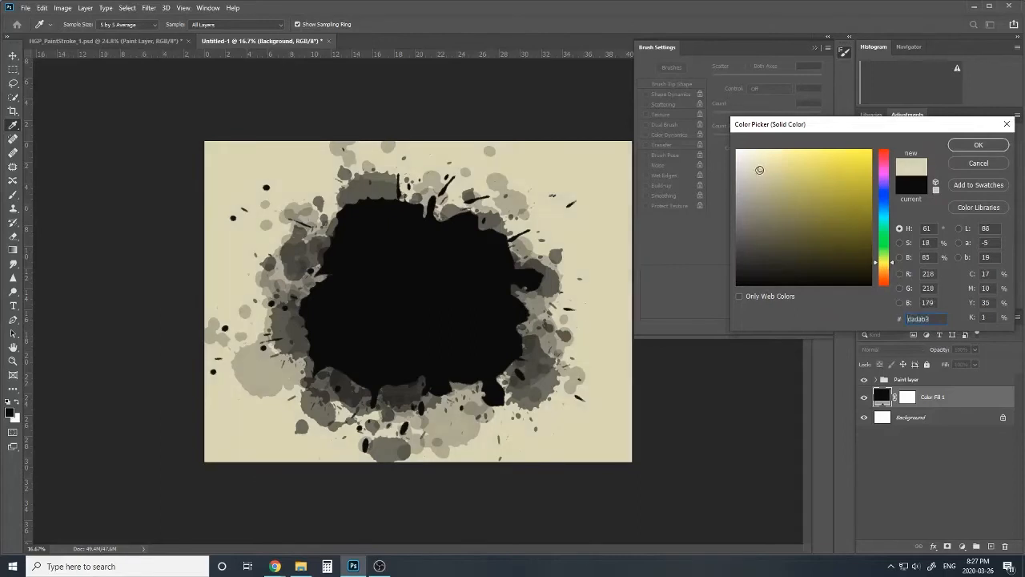
click(761, 172)
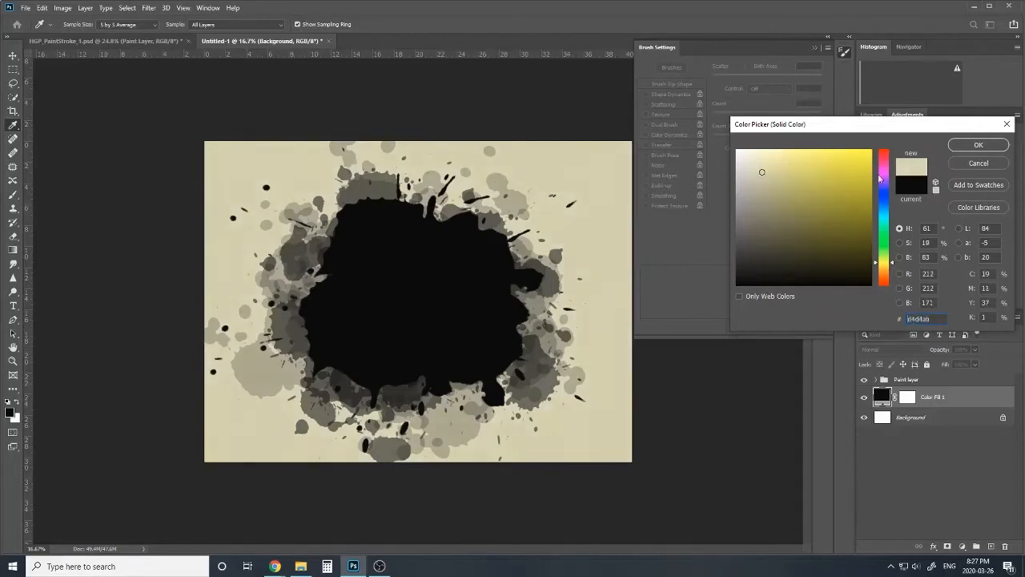
click(978, 146)
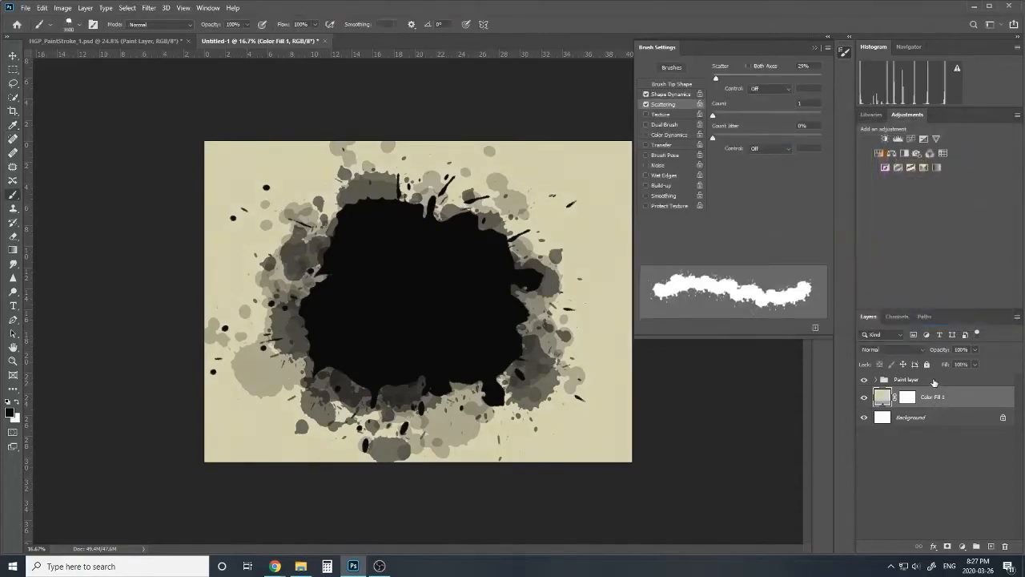
- Add a pattern fill layer above the Paint layer group using the grey horizontally grained texture pattern
click(933, 381)
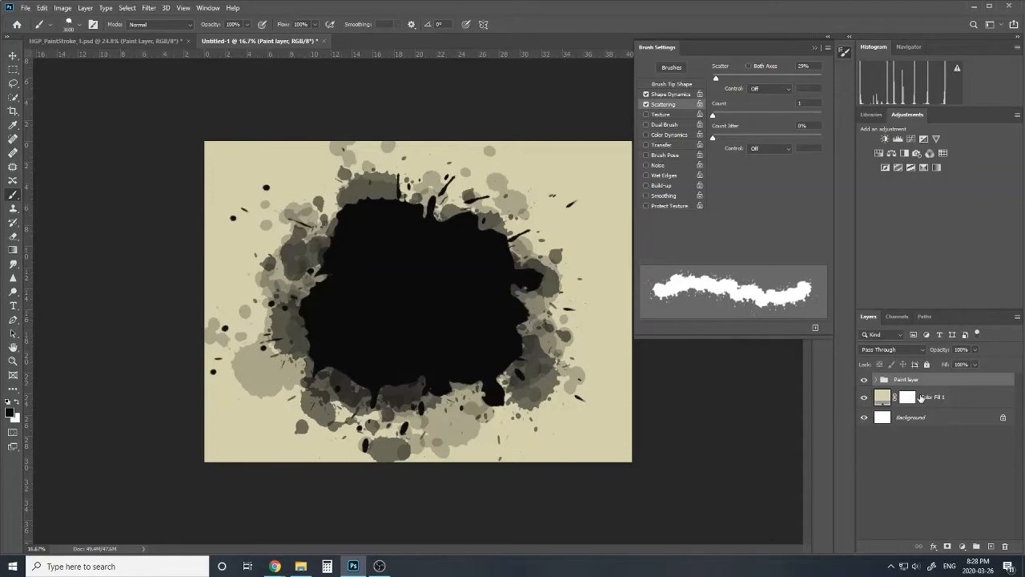
click(963, 547)
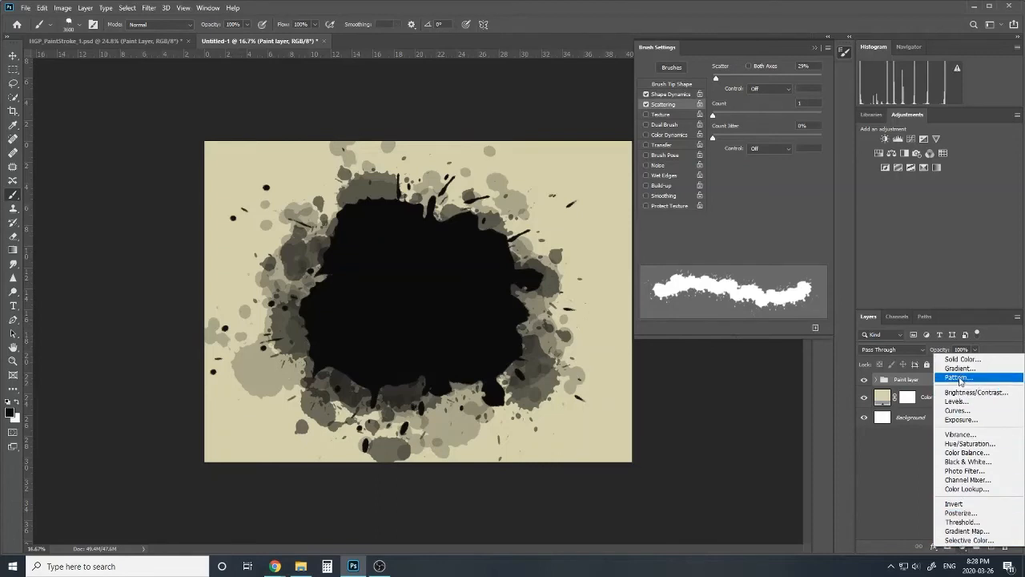
click(961, 377)
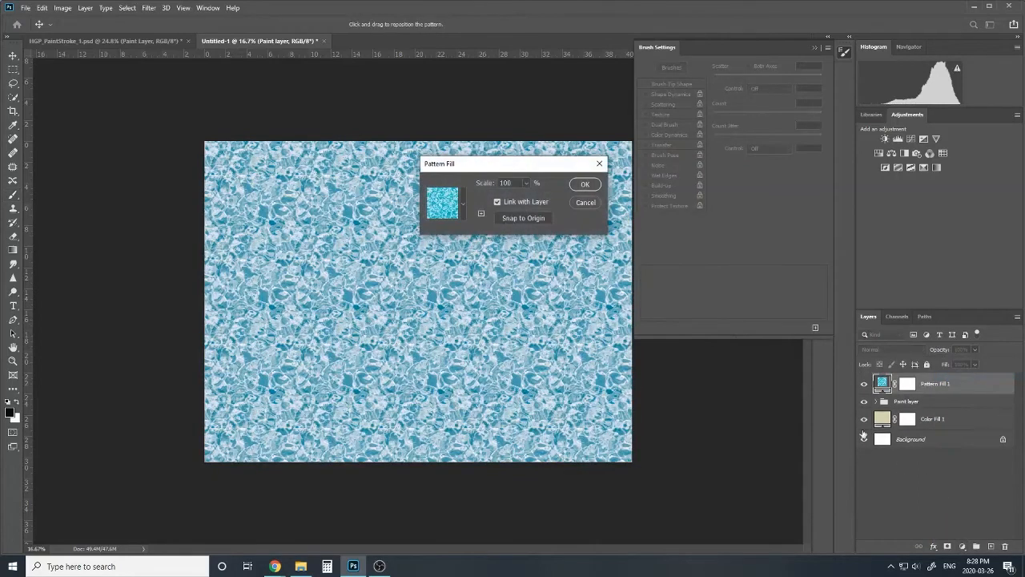
click(463, 205)
click(393, 285)
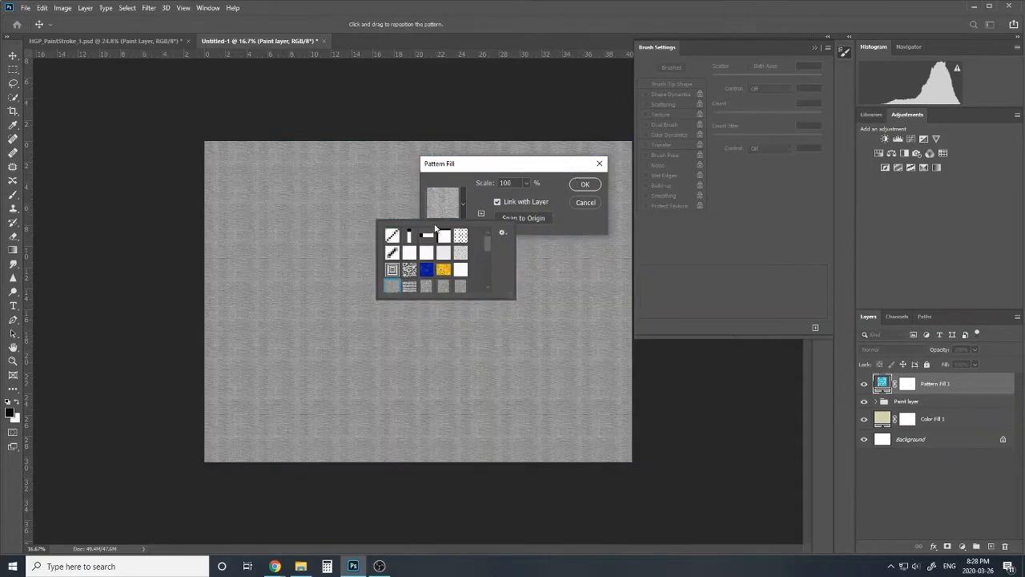
mouse_move(487, 238)
mouse_down()
mouse_move(489, 256)
mouse_move(489, 236)
mouse_up()
- Scale the fill pattern to 400% and accept the pattern fill
click(525, 183)
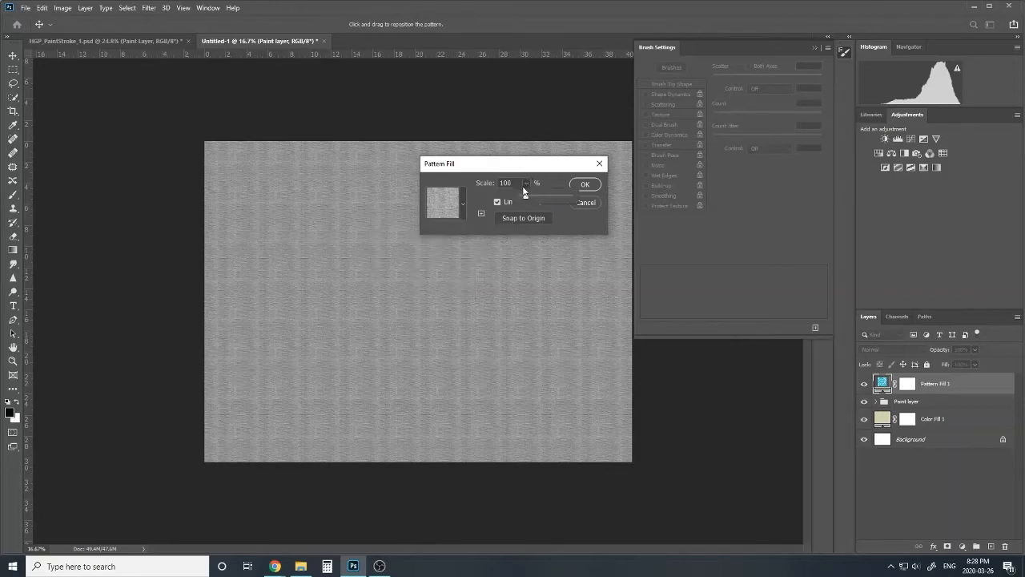
click(534, 195)
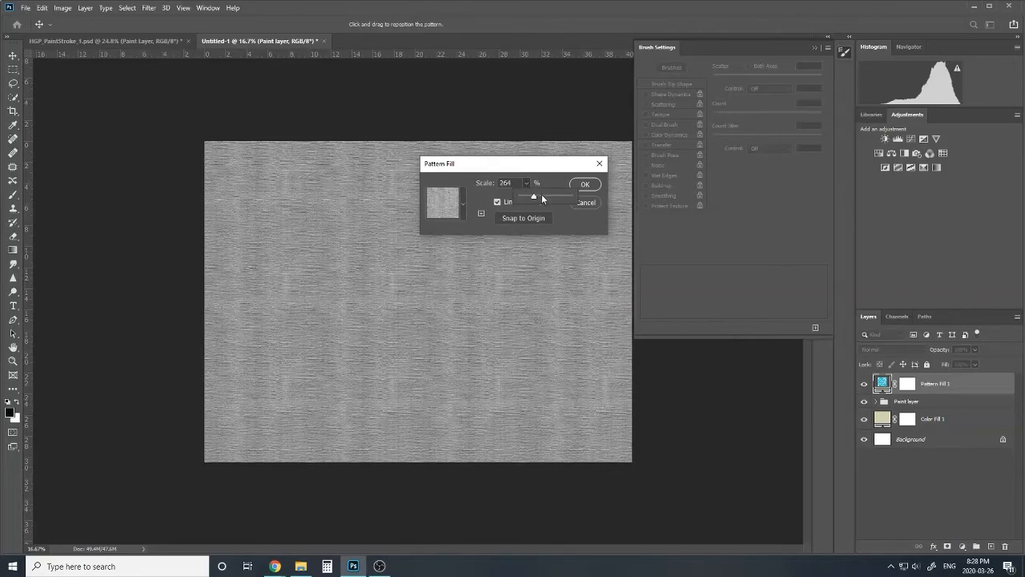
click(541, 195)
key(Return)
text(400)
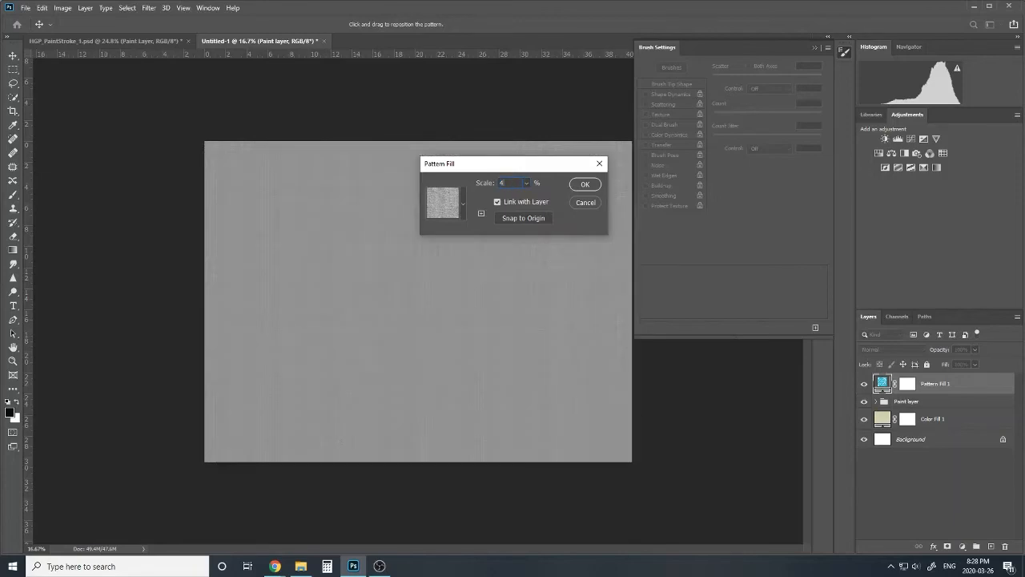
key(Return)
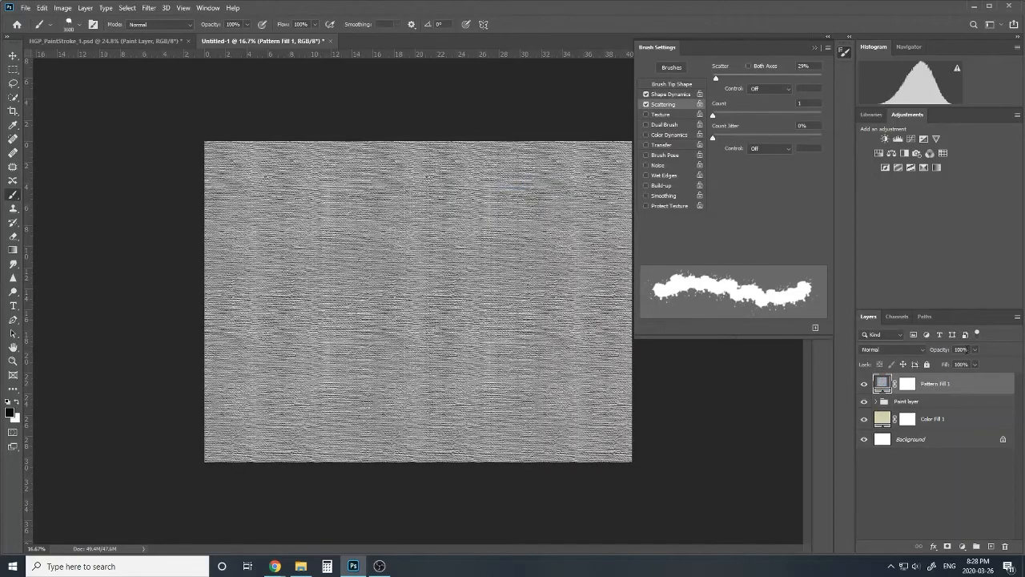
- Set the pattern fill layer to 50% opacity with the Overlay blend mode
text(50)
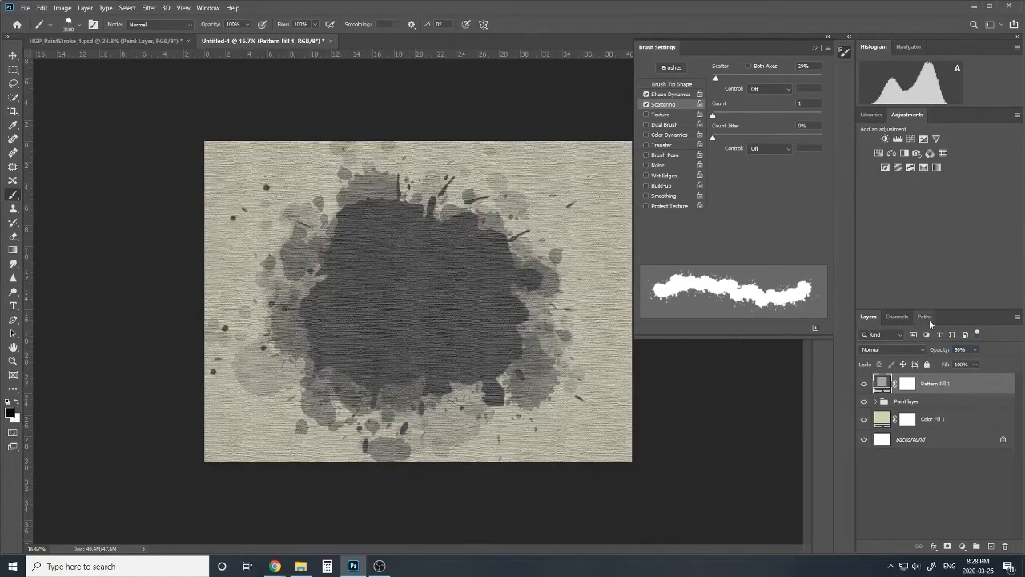
click(909, 347)
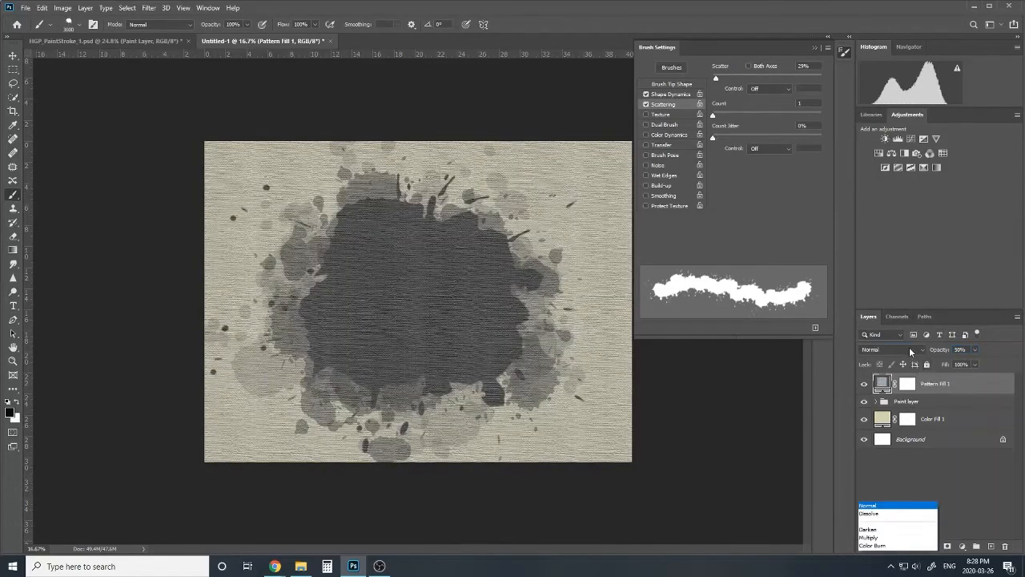
click(885, 419)
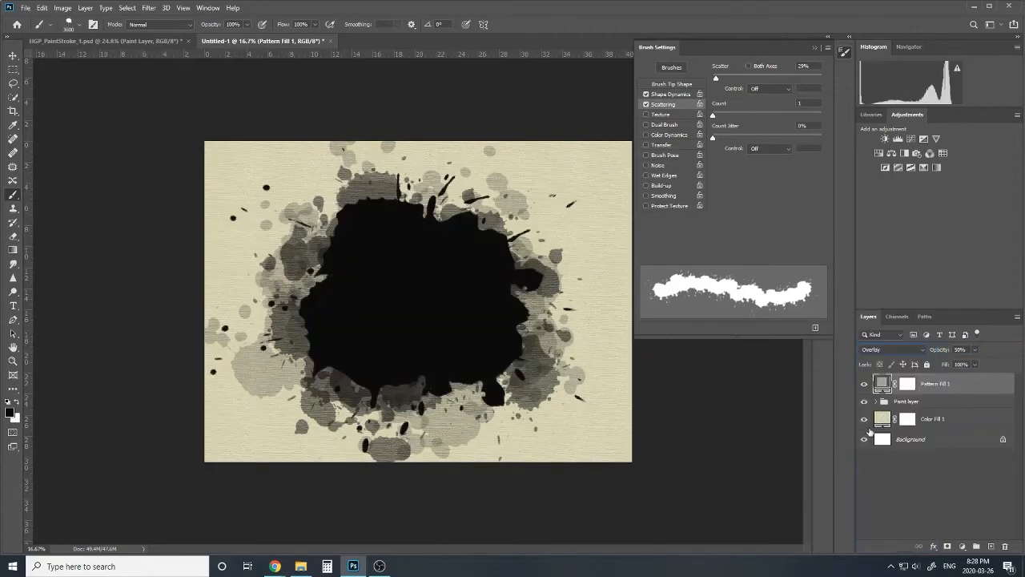
- Move the Color Fill 1 layer into the Paint layer group, beneath Layer 1, and collapse the group
click(903, 403)
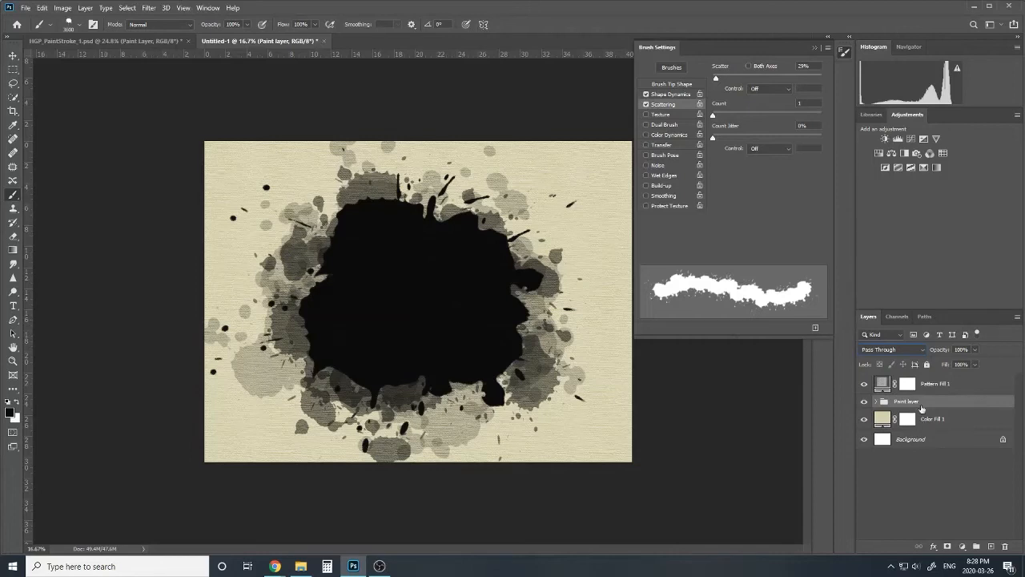
click(939, 424)
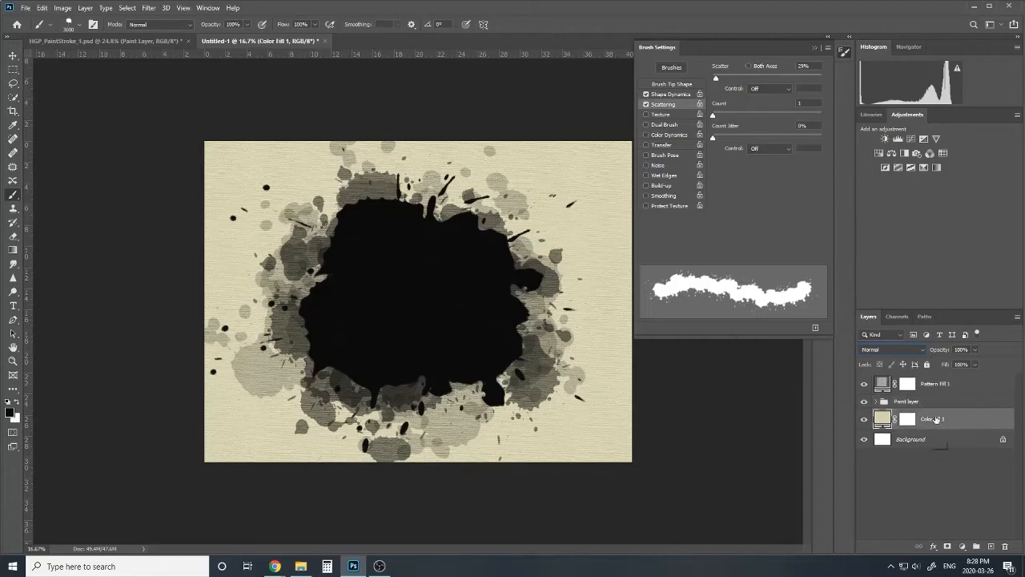
shift+click(928, 407)
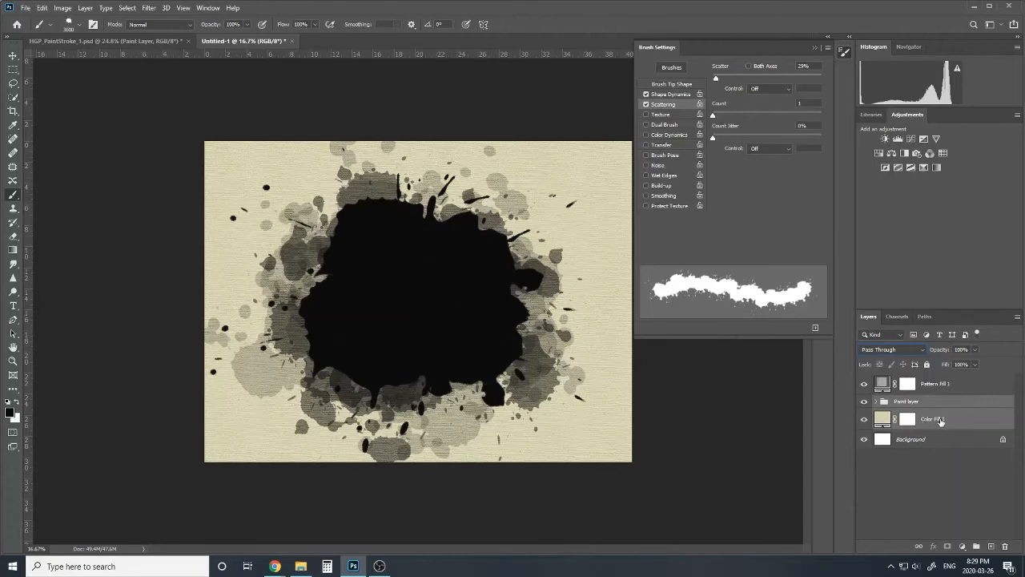
mouse_move(940, 422)
mouse_down()
mouse_move(929, 406)
mouse_move(920, 414)
mouse_up()
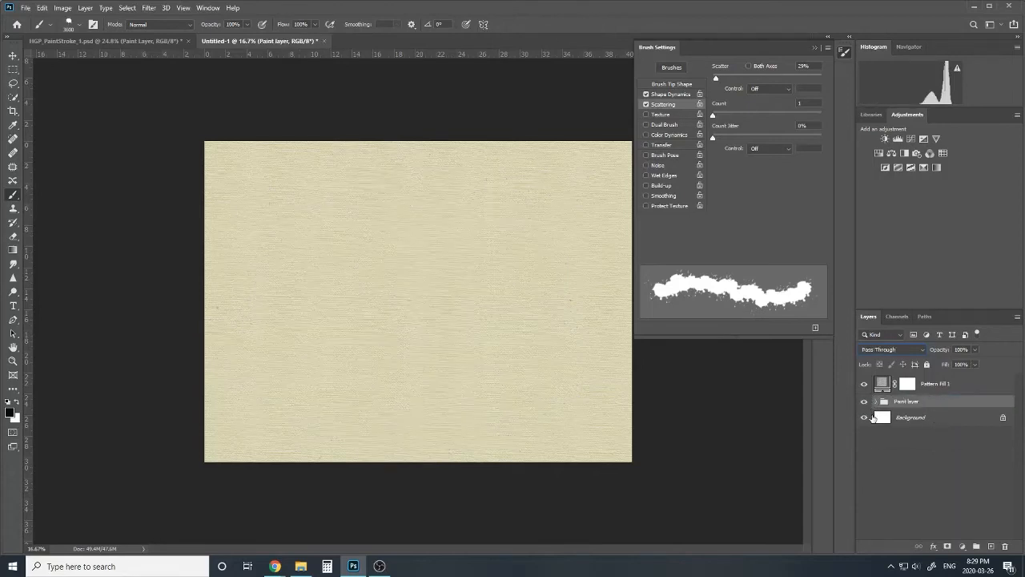
click(874, 401)
drag(941, 422, 941, 482)
click(881, 404)
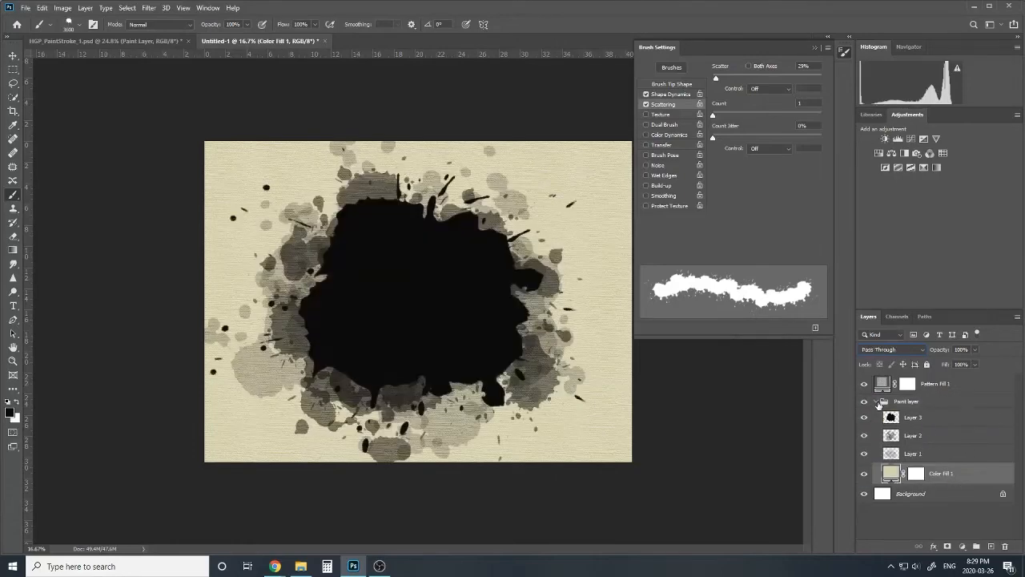
click(875, 401)
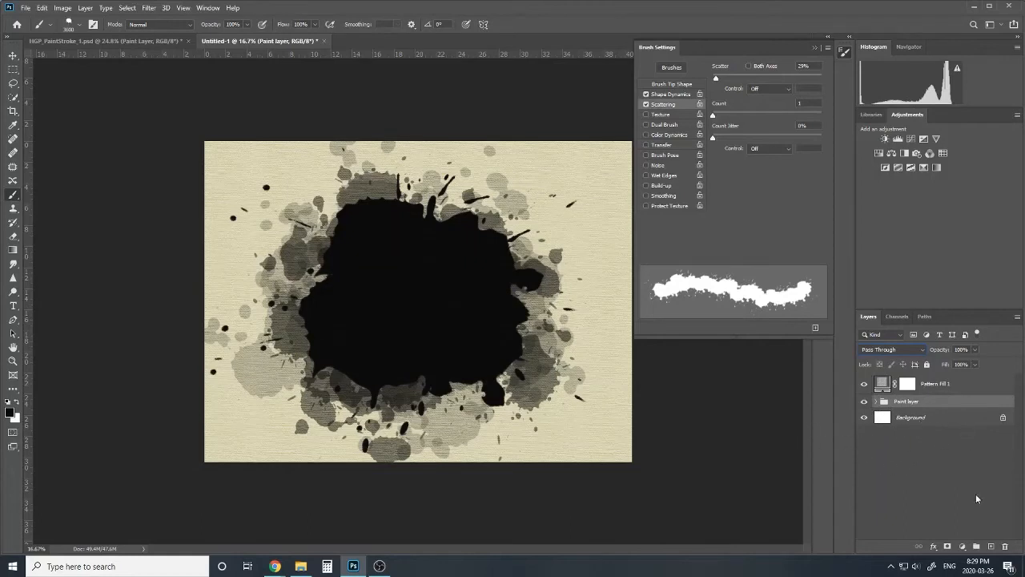
- Add a blank layer below the Paint layer group and place the embedded baby photo numbered 21 there at its default size
ctrl+click(990, 546)
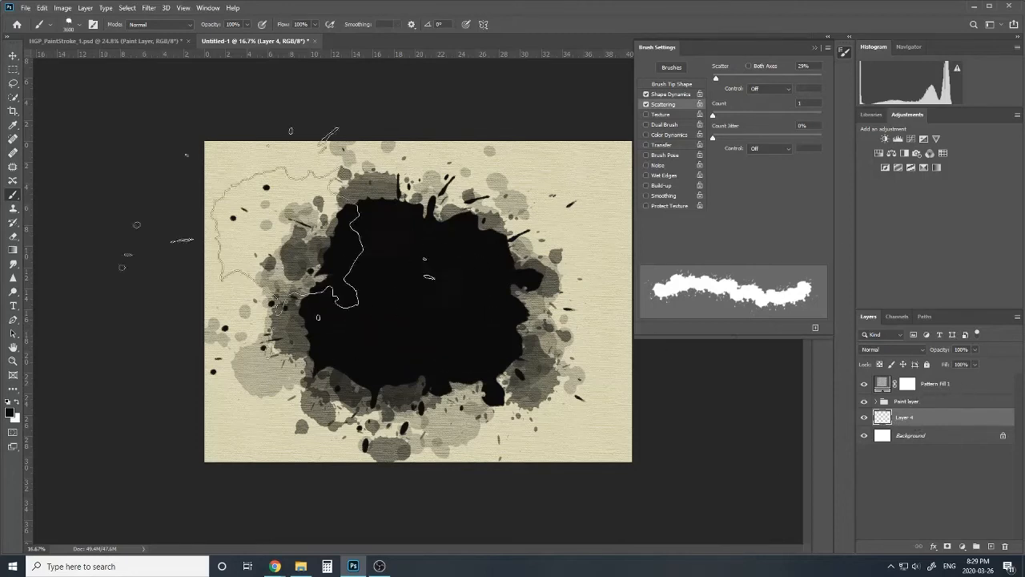
click(29, 10)
click(71, 219)
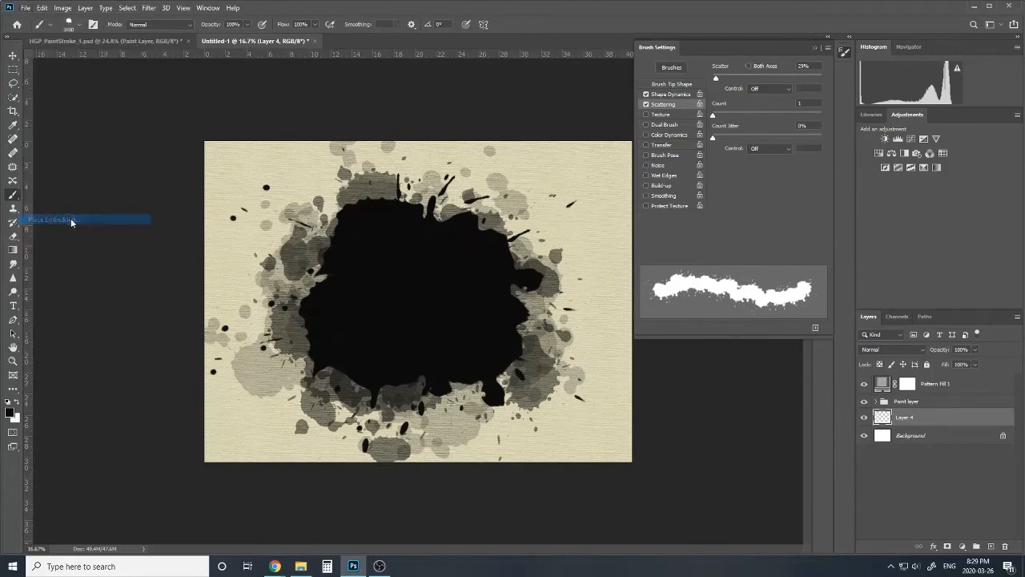
drag(506, 140, 506, 167)
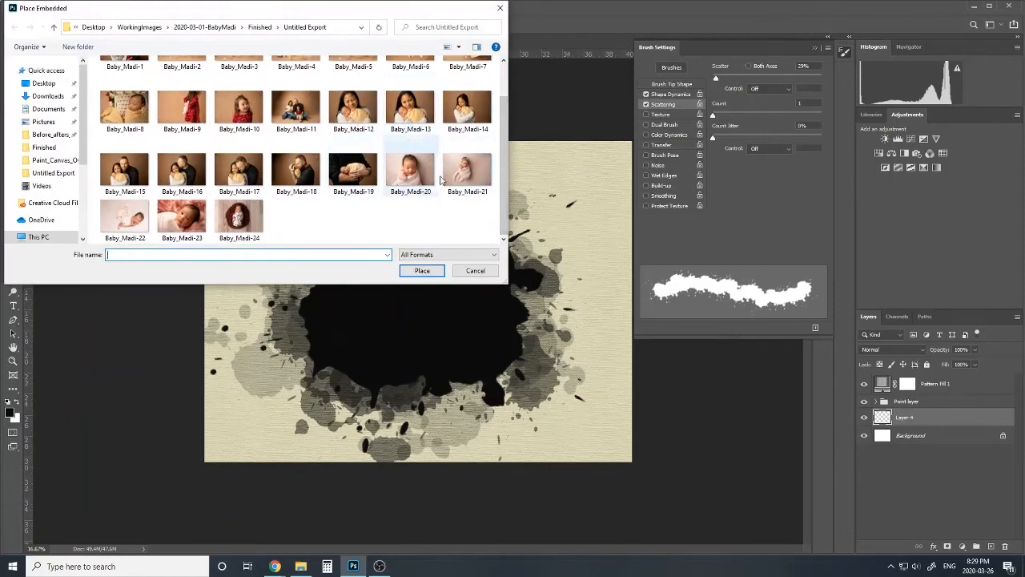
click(467, 172)
click(422, 270)
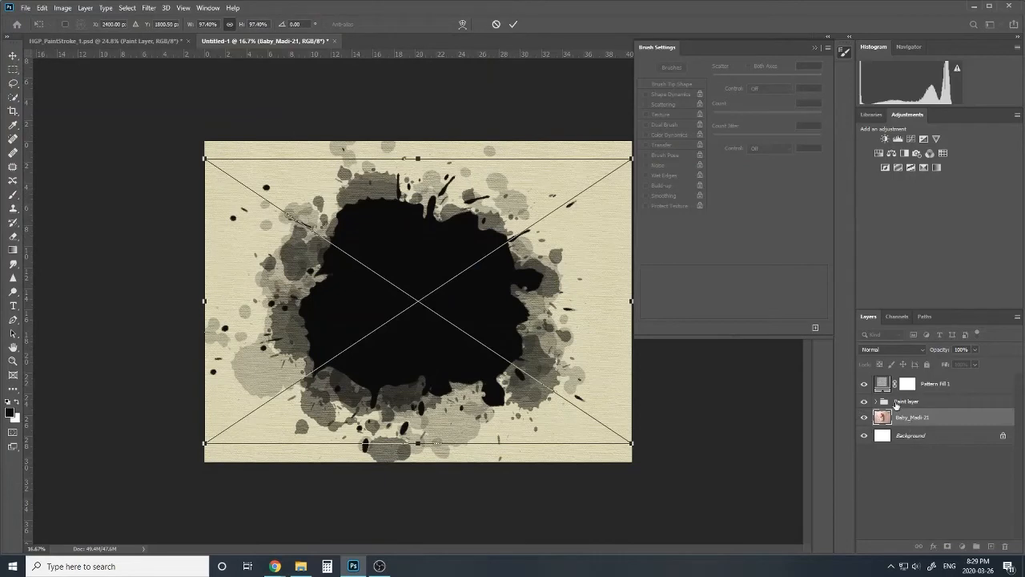
key(Return)
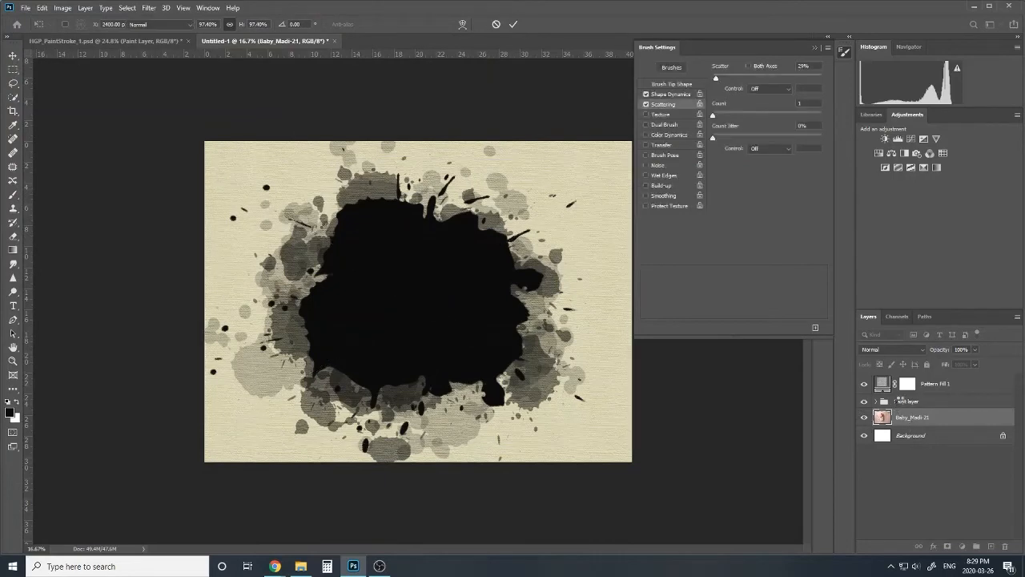
- Set the Paint layer group's blend mode to Screen so the baby photo shows through the paint
click(897, 401)
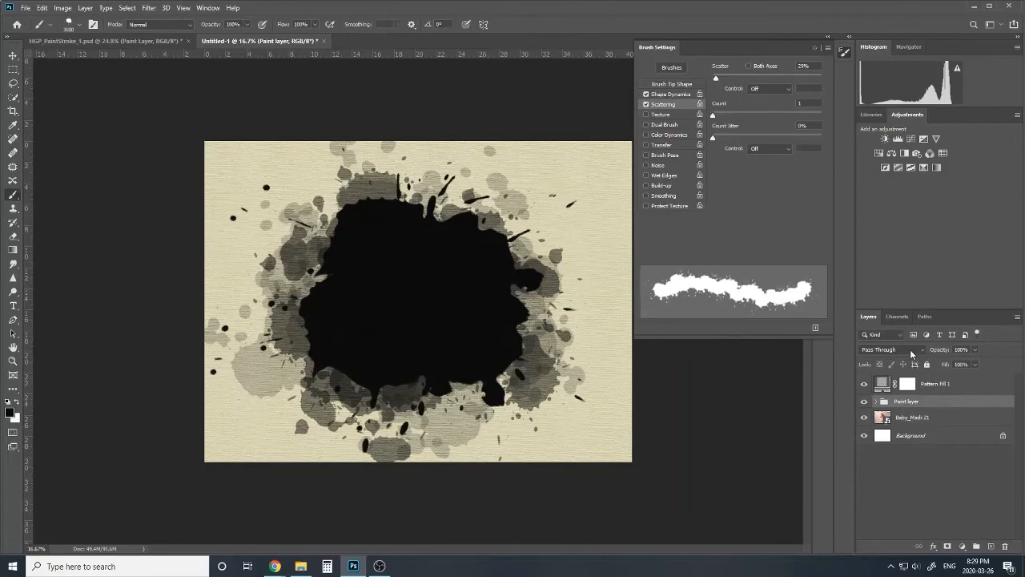
click(912, 353)
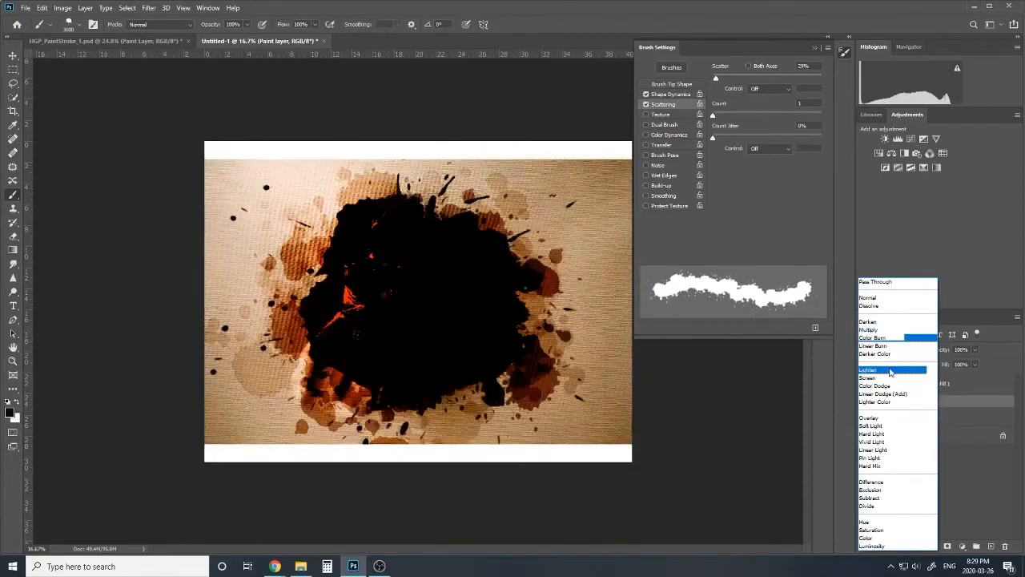
click(887, 380)
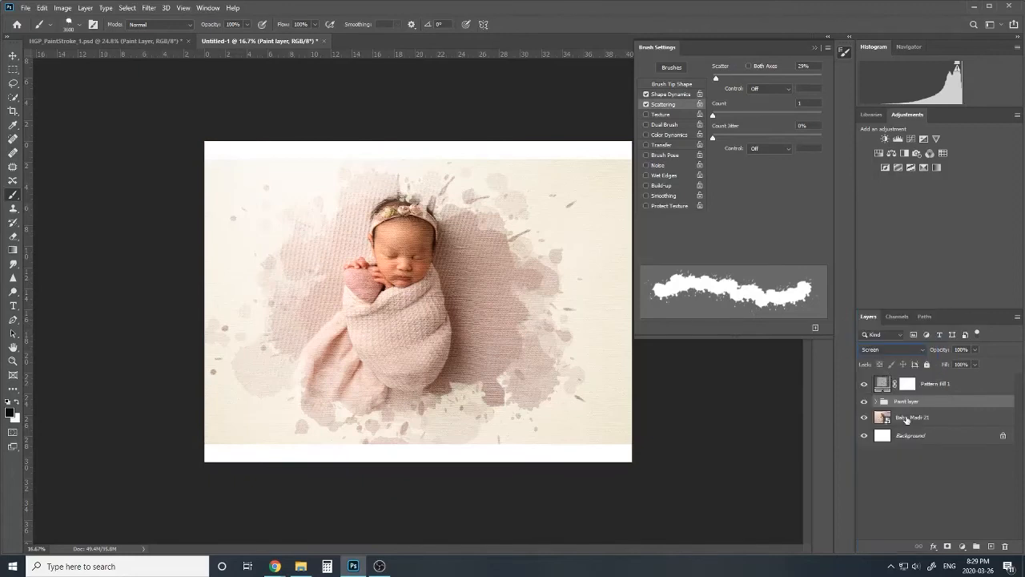
- Scale the baby photo layer up proportionally to about 111% so it covers the whole canvas, and apply the transform
click(906, 419)
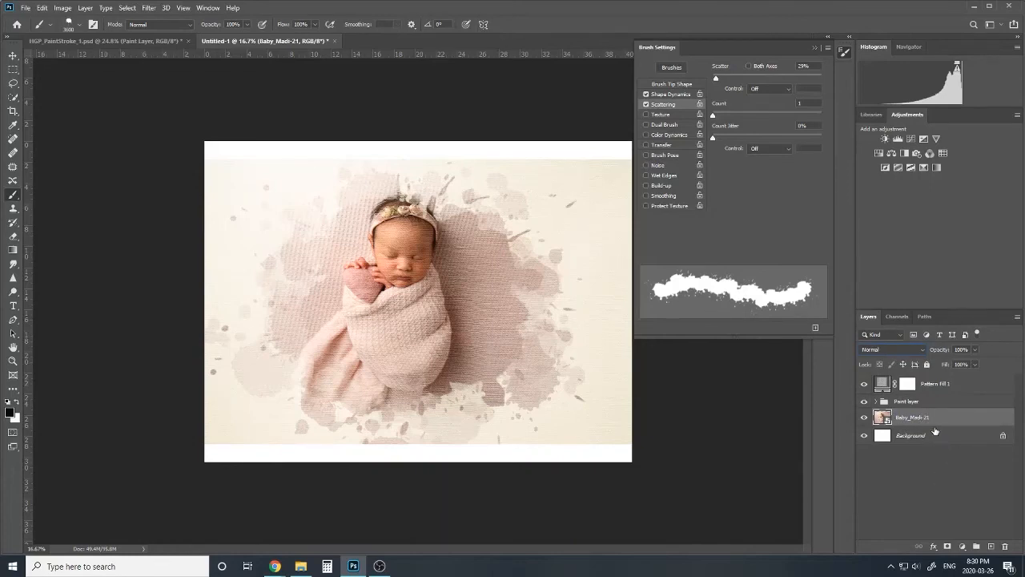
click(938, 436)
click(933, 420)
key(ctrl+t)
key(ctrl+minus)
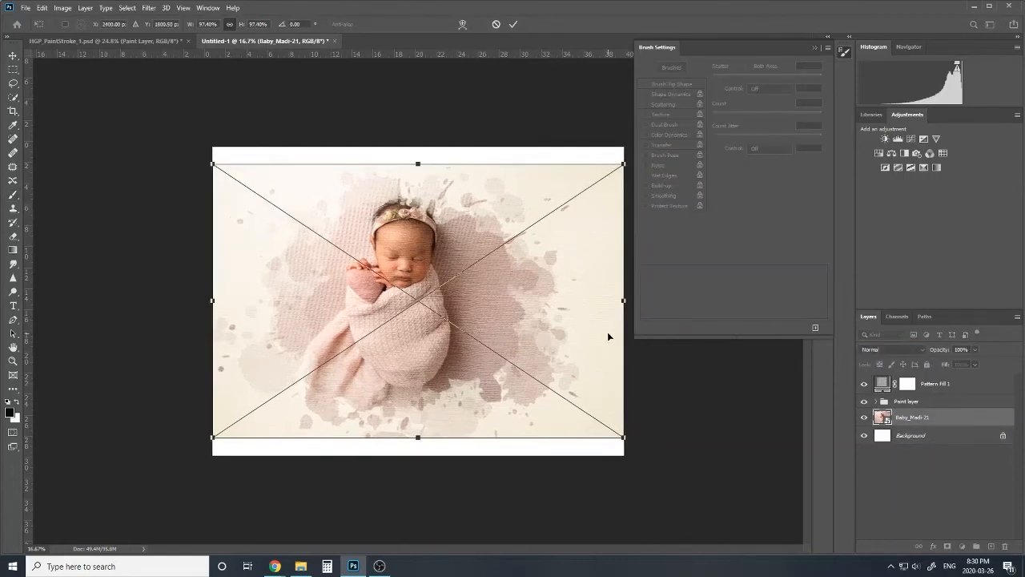
key(ctrl+plus)
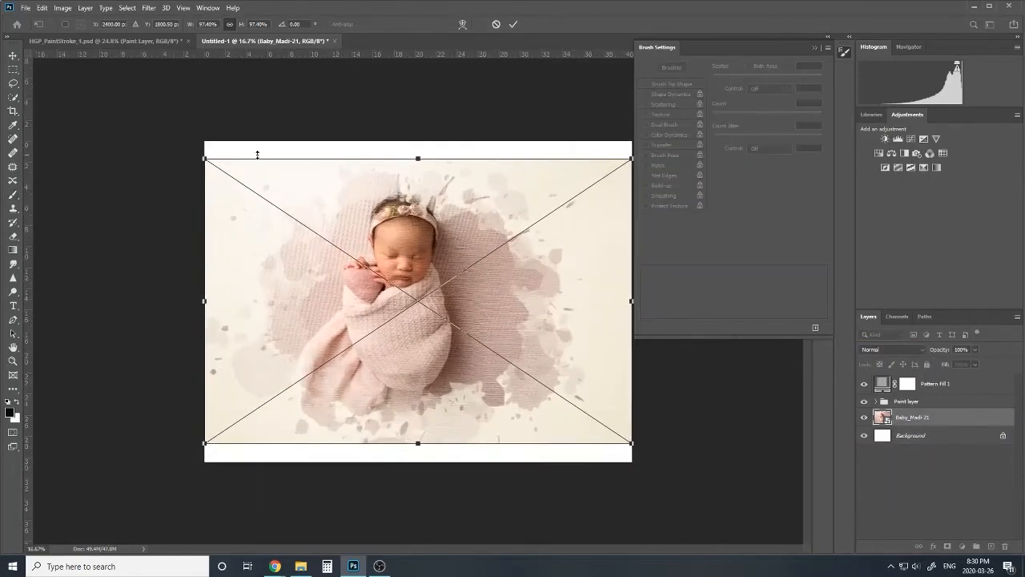
drag(201, 157, 177, 142)
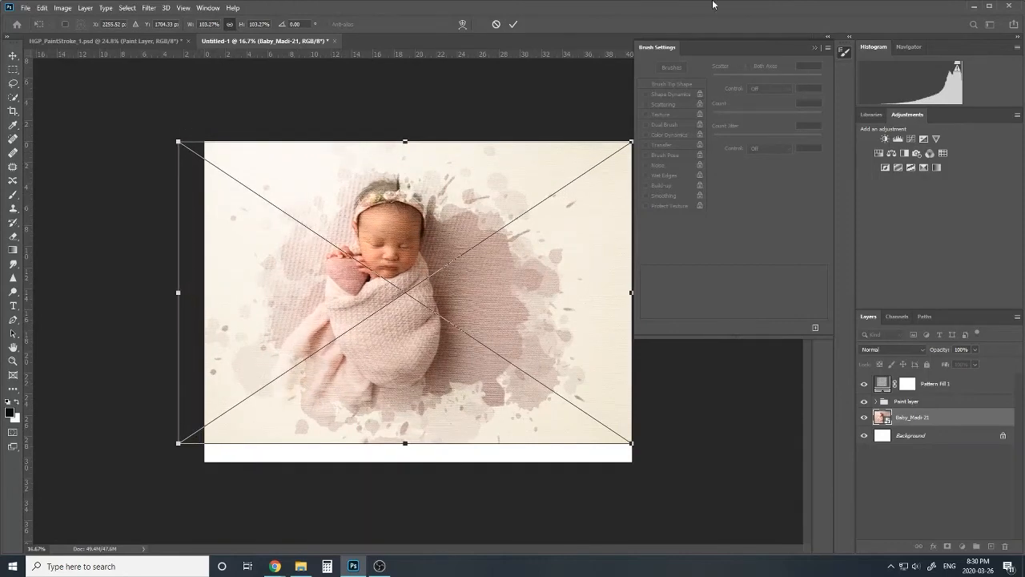
click(813, 49)
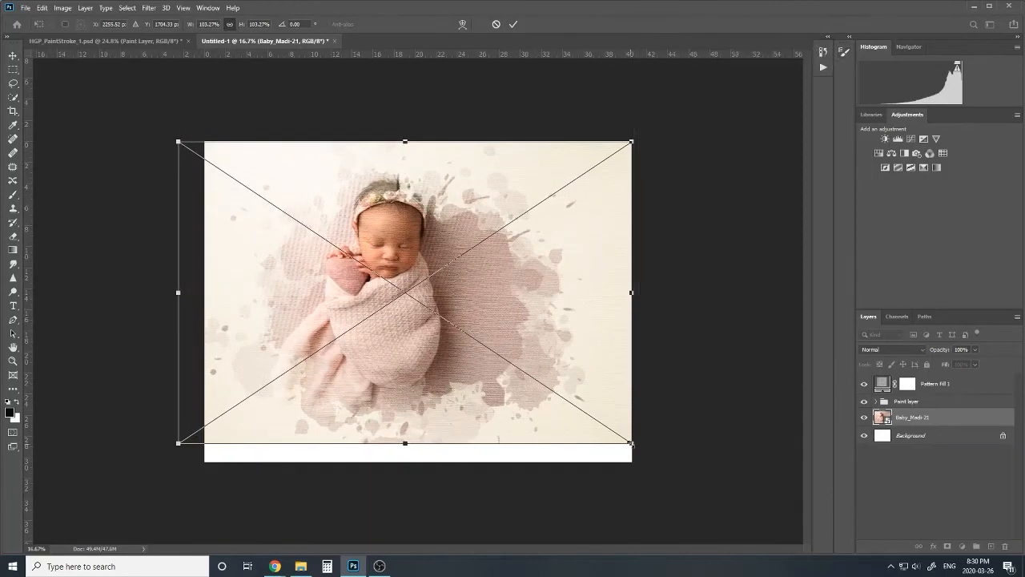
drag(631, 443, 655, 469)
drag(663, 140, 666, 139)
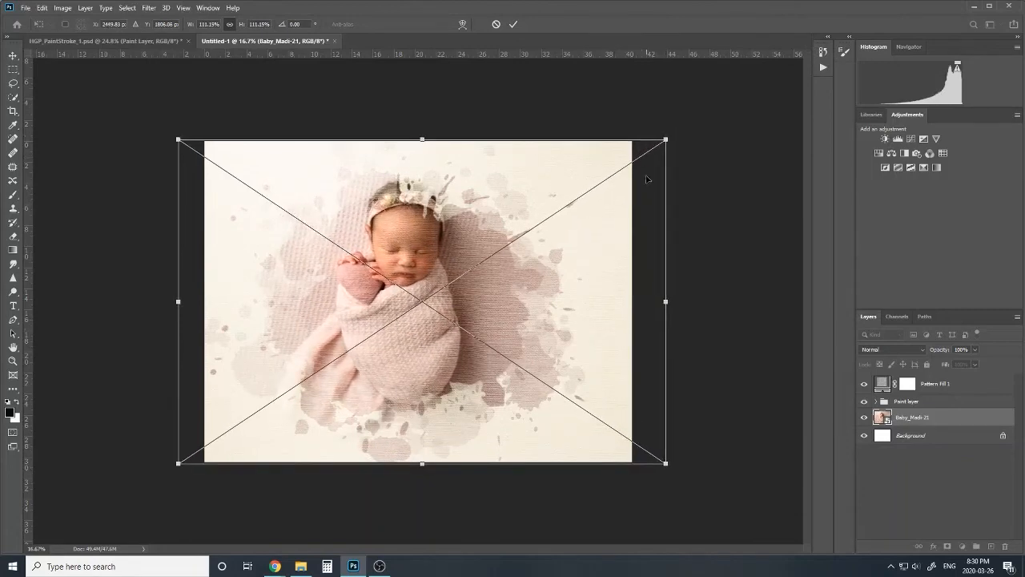
key(Return)
- Target the Pattern Fill 1 layer mask and set up a soft round brush with 0% hardness and 50% opacity
key(b)
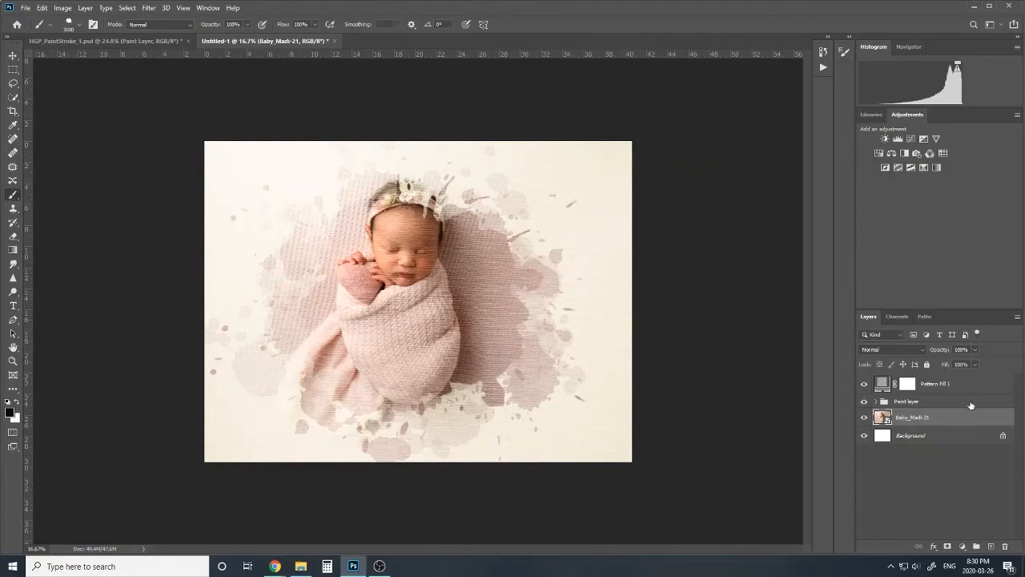
click(908, 387)
key(ctrl+plus)
key(ctrl+plus)
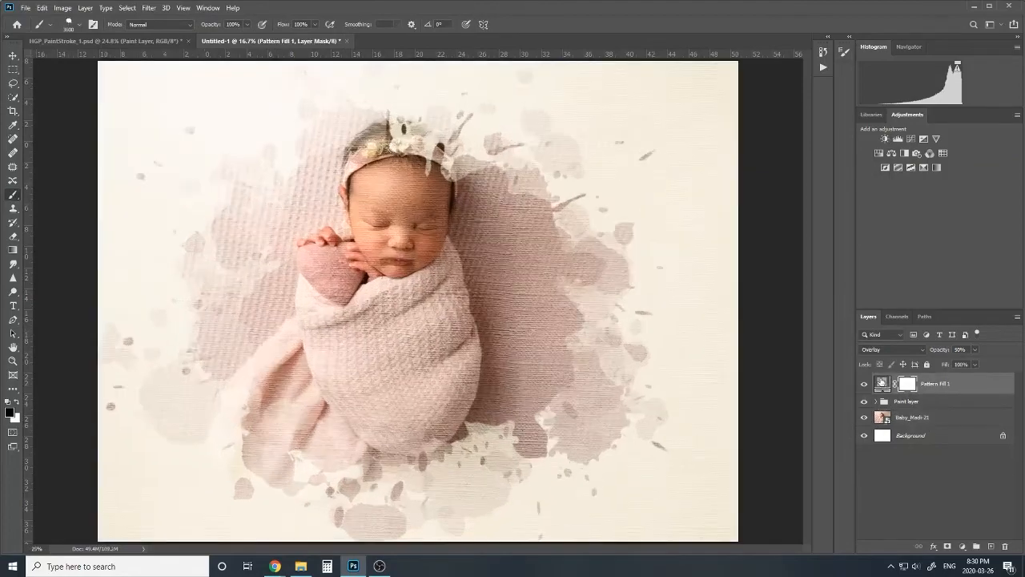
click(79, 25)
click(125, 107)
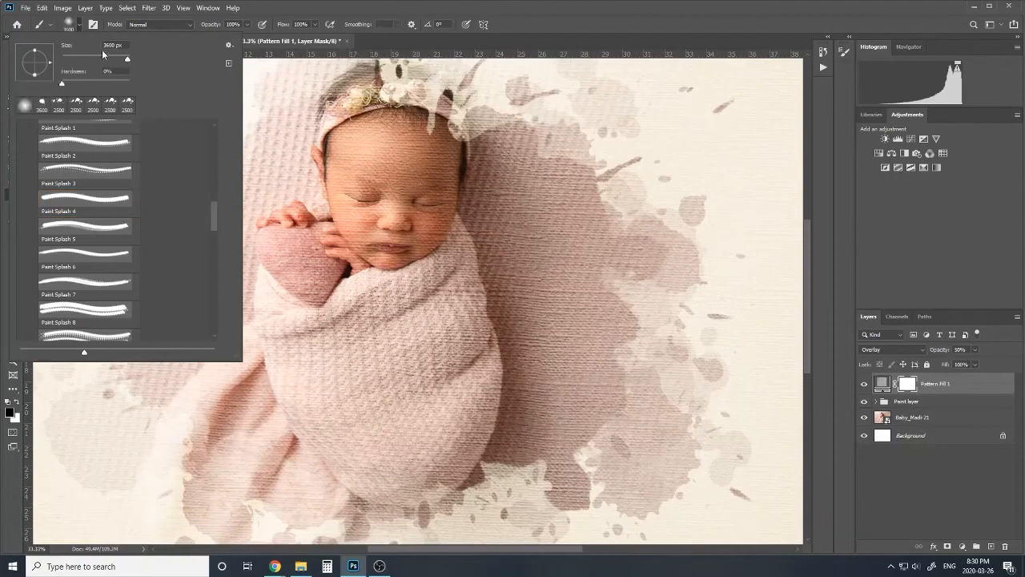
click(79, 28)
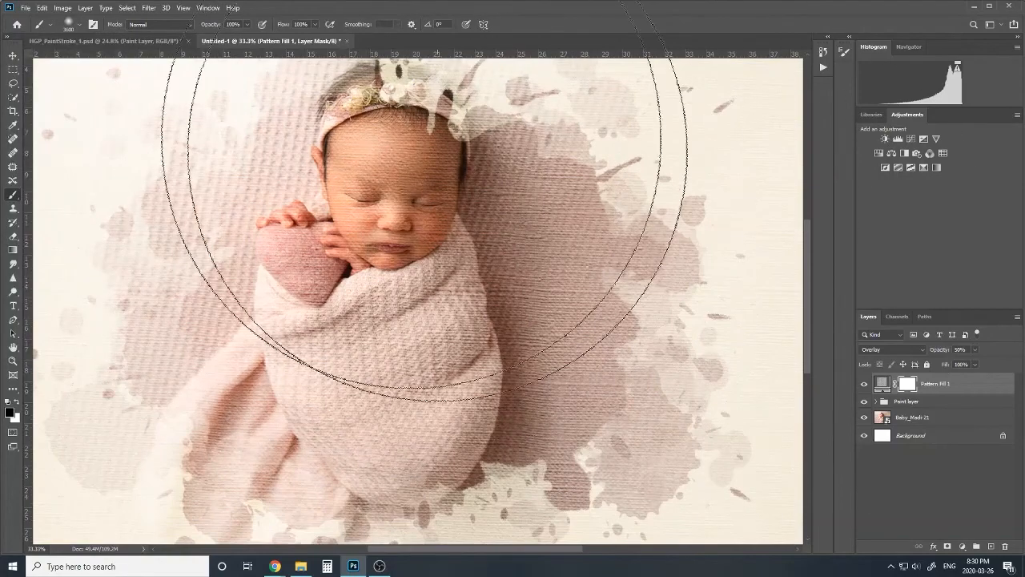
click(232, 24)
text(50)
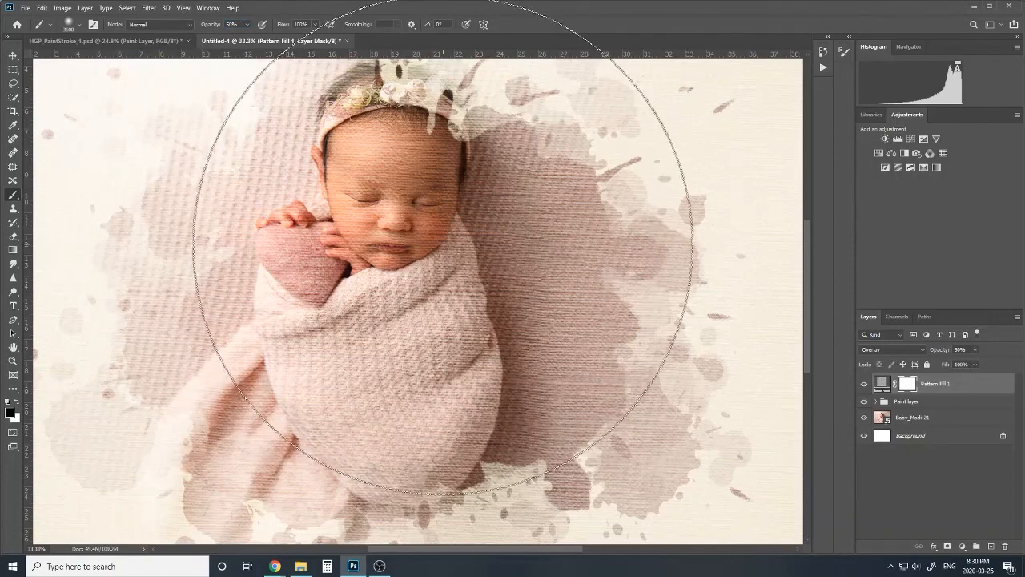
- Reduce the brush size and paint black on the pattern fill mask over the baby's face and hands to soften the canvas texture
key(bracketleft)
key(bracketleft)
key(bracketleft)
key(bracketleft)
key(bracketleft)
key(bracketleft)
key(bracketleft)
key(bracketleft)
key(bracketleft)
key(bracketleft)
key(bracketleft)
key(bracketleft)
key(bracketleft)
key(bracketleft)
key(bracketleft)
key(bracketleft)
key(bracketleft)
key(bracketleft)
key(bracketleft)
key(bracketleft)
key(bracketleft)
key(bracketleft)
key(bracketleft)
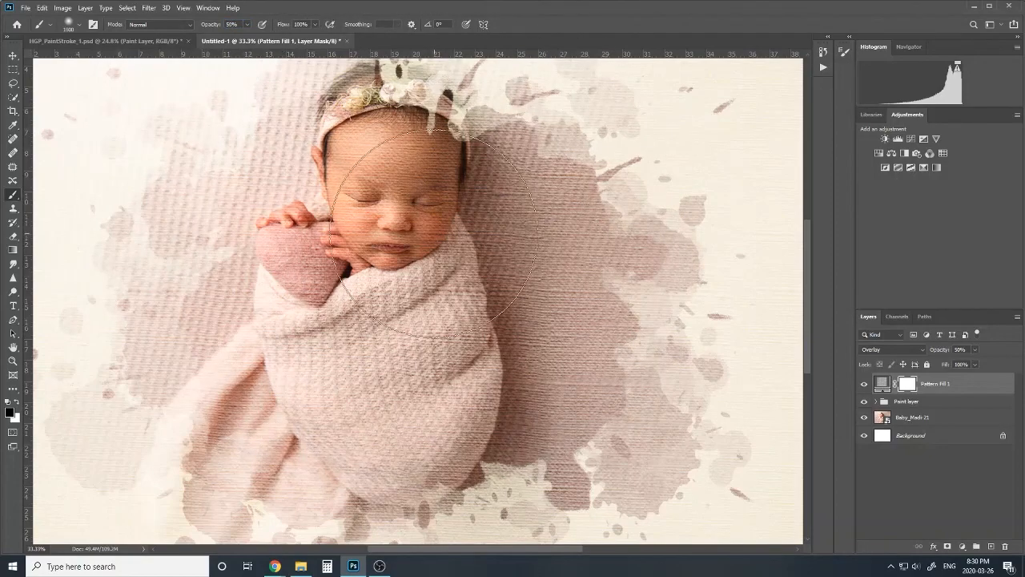
mouse_move(403, 202)
mouse_down()
mouse_move(375, 162)
mouse_move(395, 206)
mouse_move(355, 240)
mouse_up()
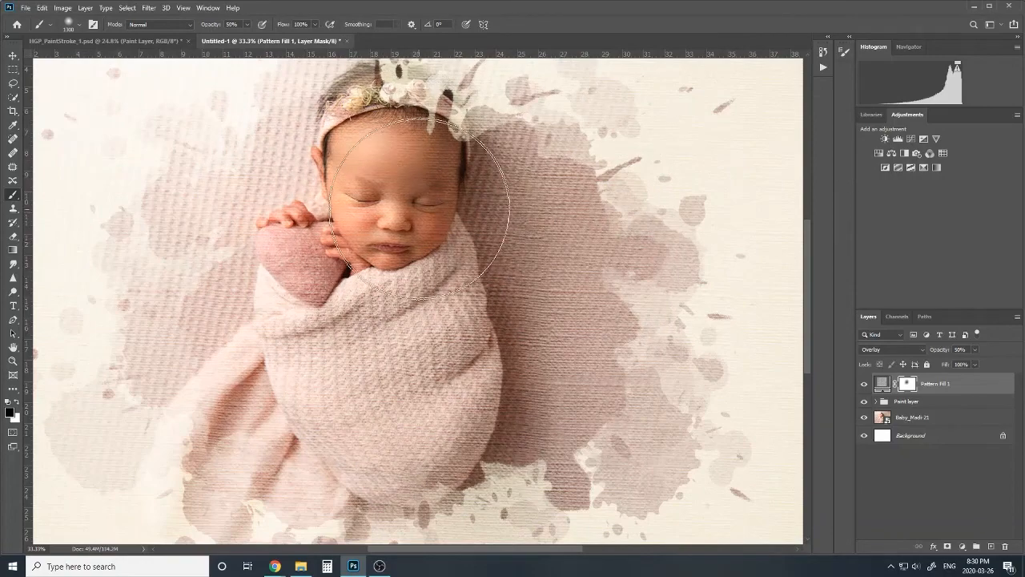
- Hide and show the baby photo layer to compare the whole artwork with and without the photo
key(ctrl+minus)
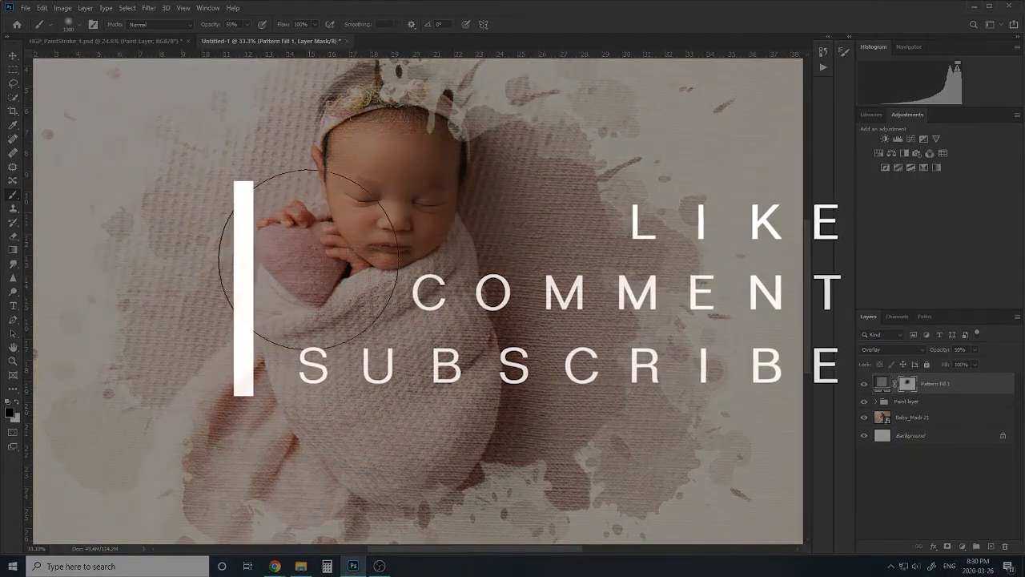
key(ctrl+minus)
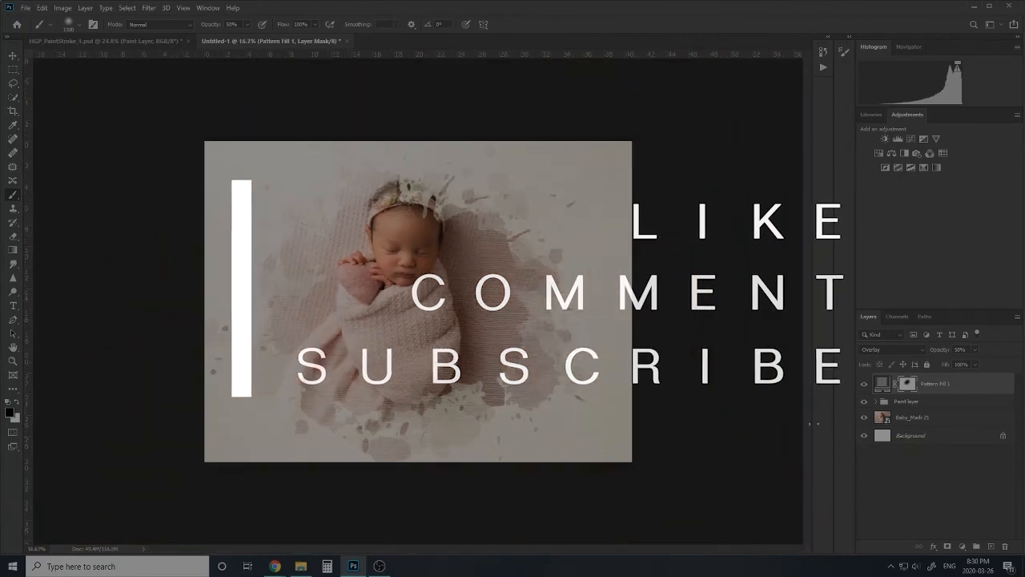
click(864, 417)
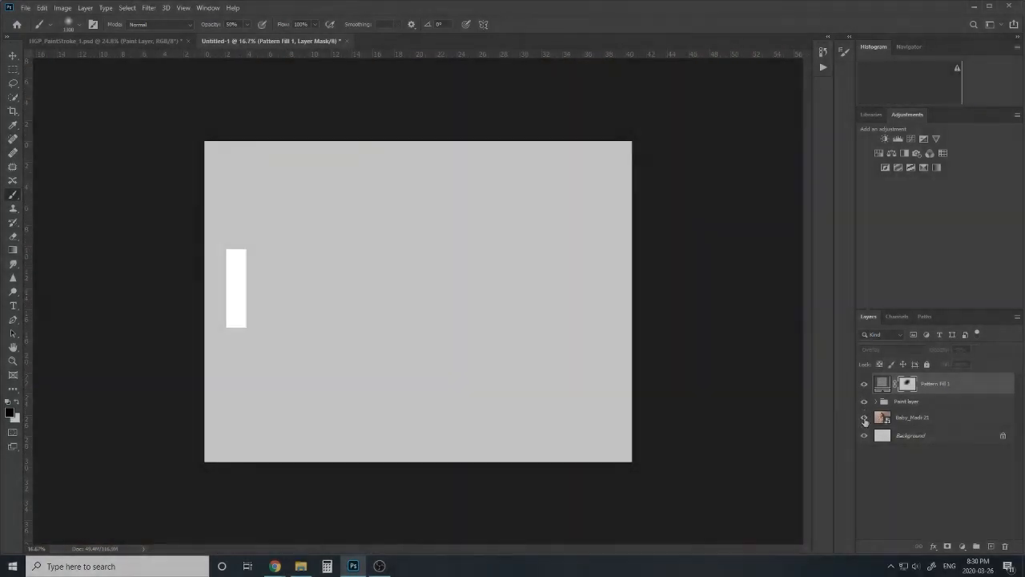
click(864, 417)
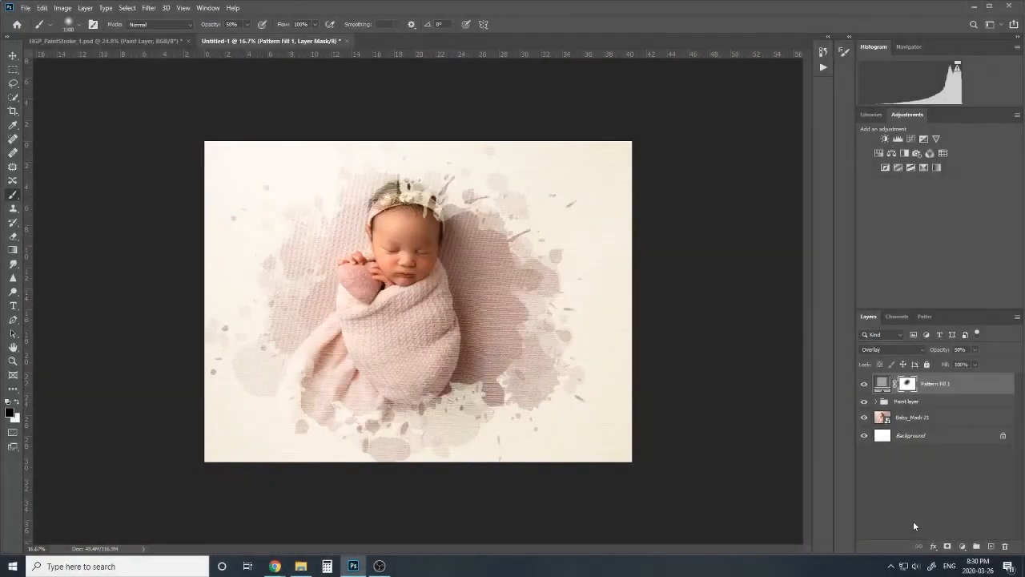